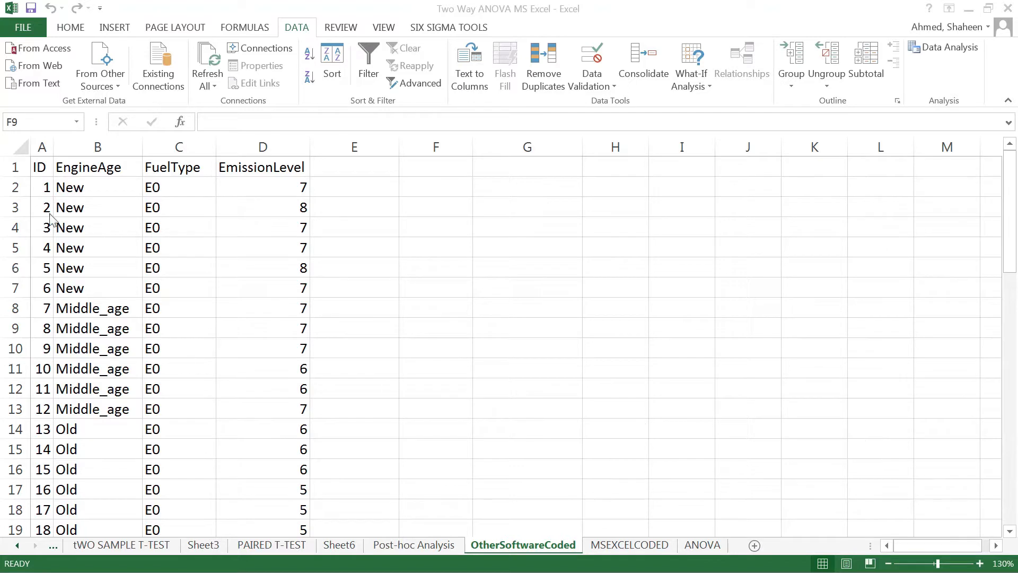
# Review the EngineAge and FuelType columns, checking the E0, E10 and E20 fuel-type entries
pyautogui.click(94, 143)
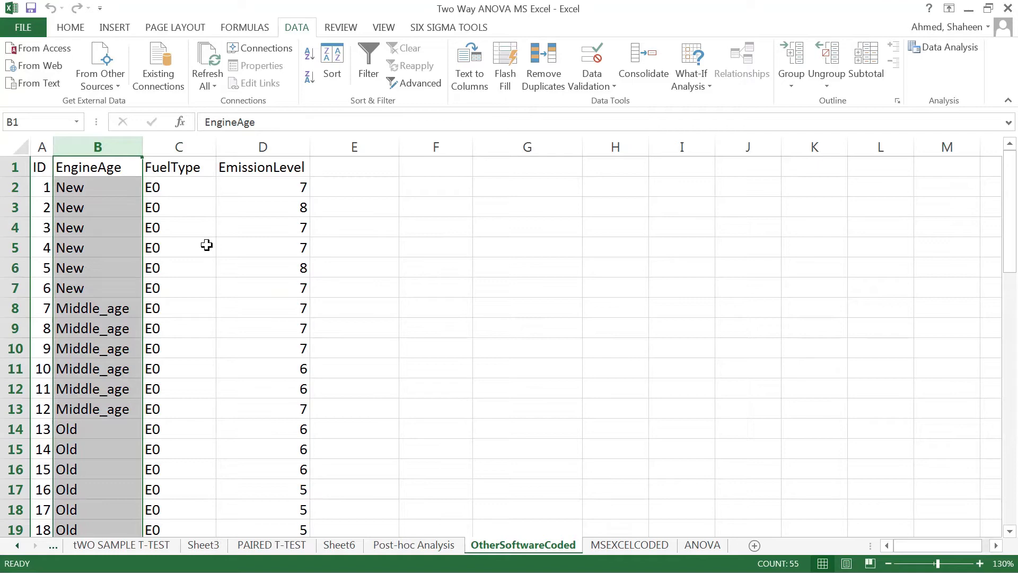
pyautogui.keyDown('ctrl'); pyautogui.scroll(3, 102, 195); pyautogui.keyUp('ctrl')
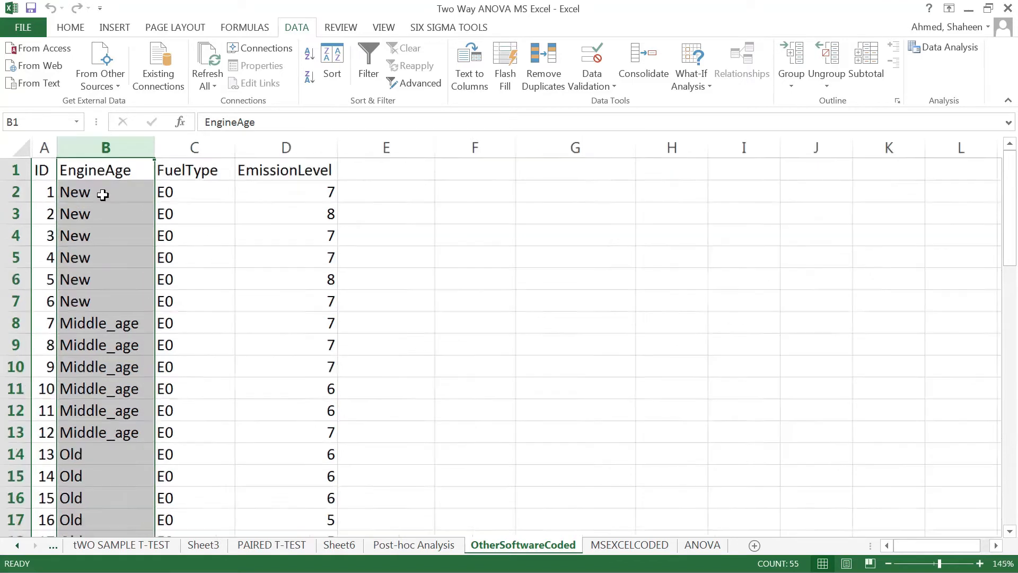
pyautogui.click(227, 141)
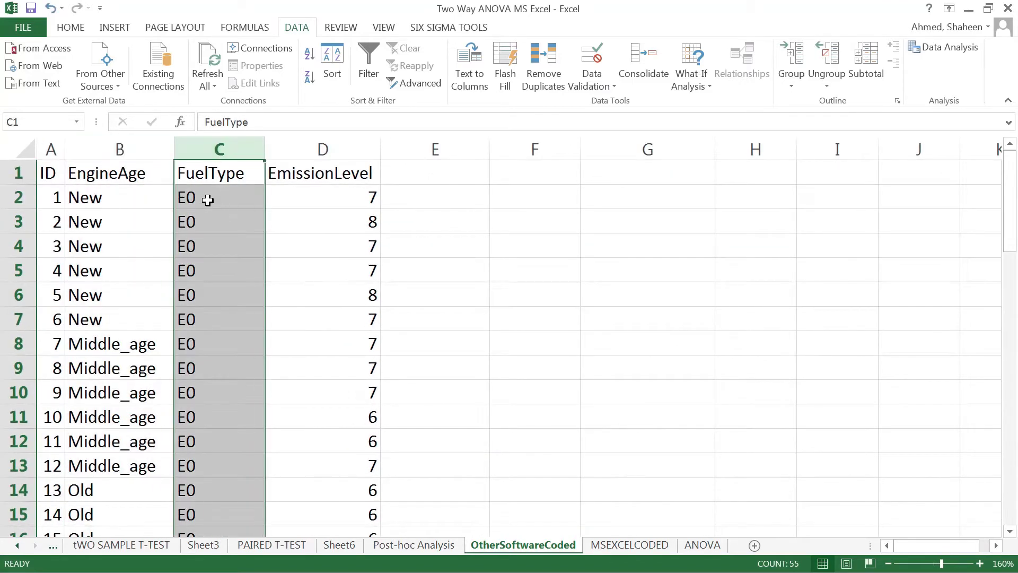
pyautogui.click(209, 201)
pyautogui.scroll(-5, 234, 243)
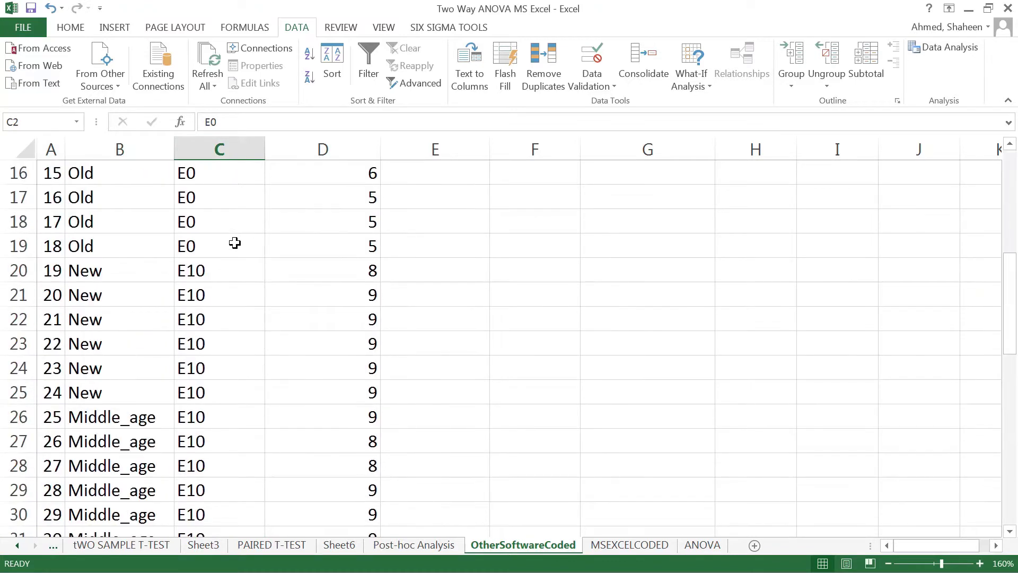
pyautogui.click(206, 268)
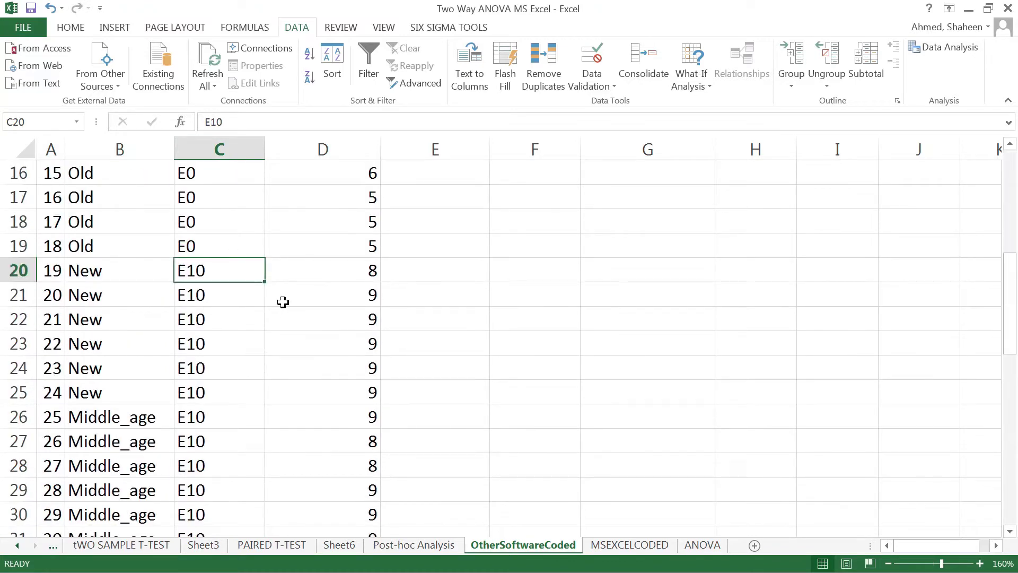
pyautogui.scroll(-6, 283, 302)
pyautogui.click(203, 279)
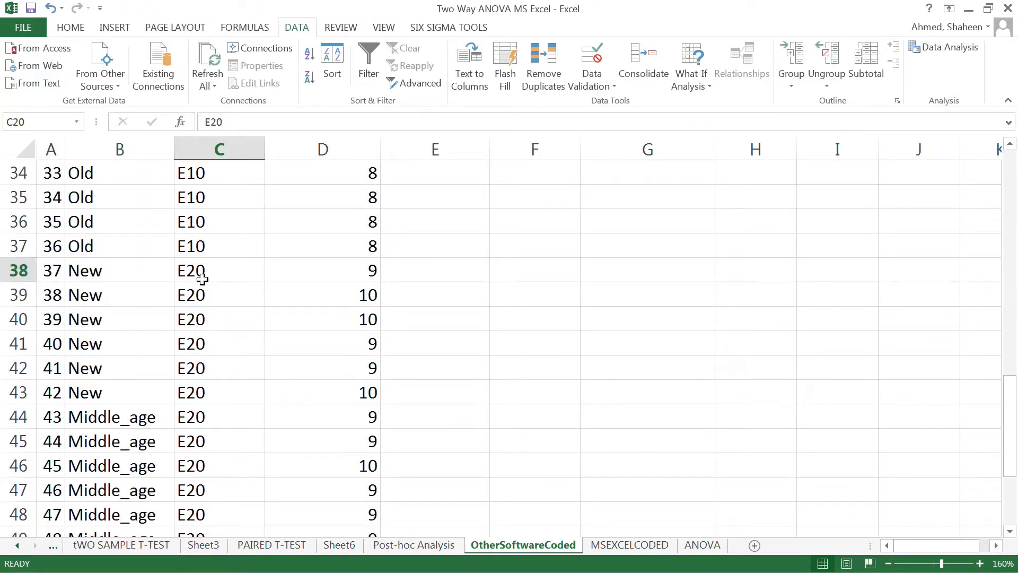
pyautogui.scroll(11, 218, 345)
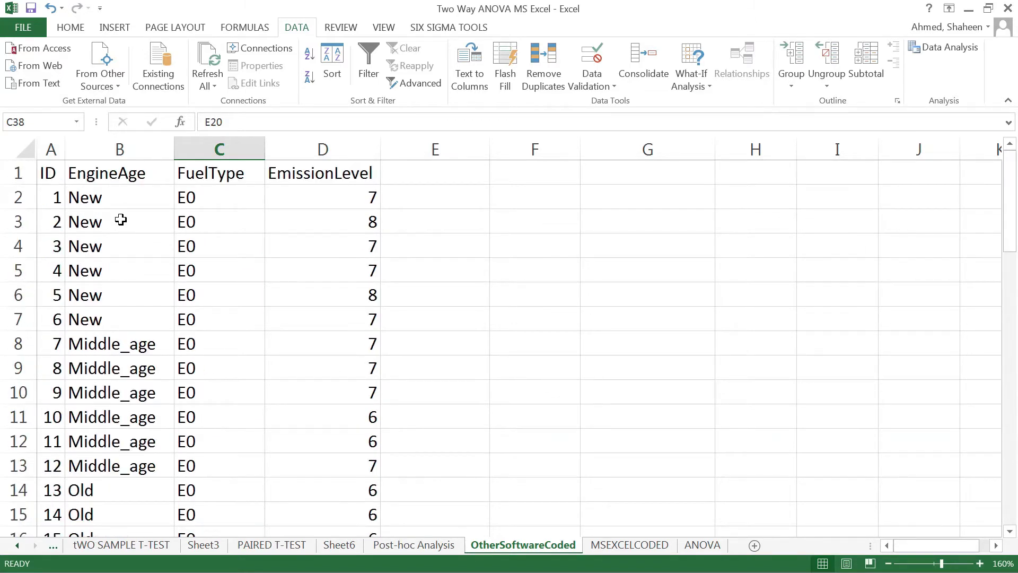
# Point out the New, Middle_age and Old engine-age levels in the EngineAge column
pyautogui.click(112, 193)
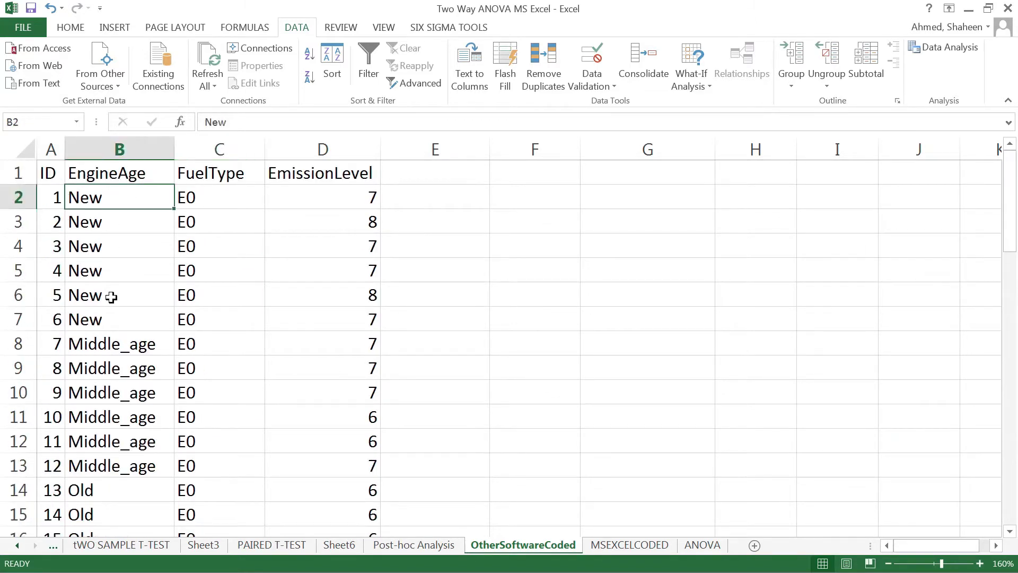
pyautogui.click(121, 345)
pyautogui.scroll(-2, 125, 366)
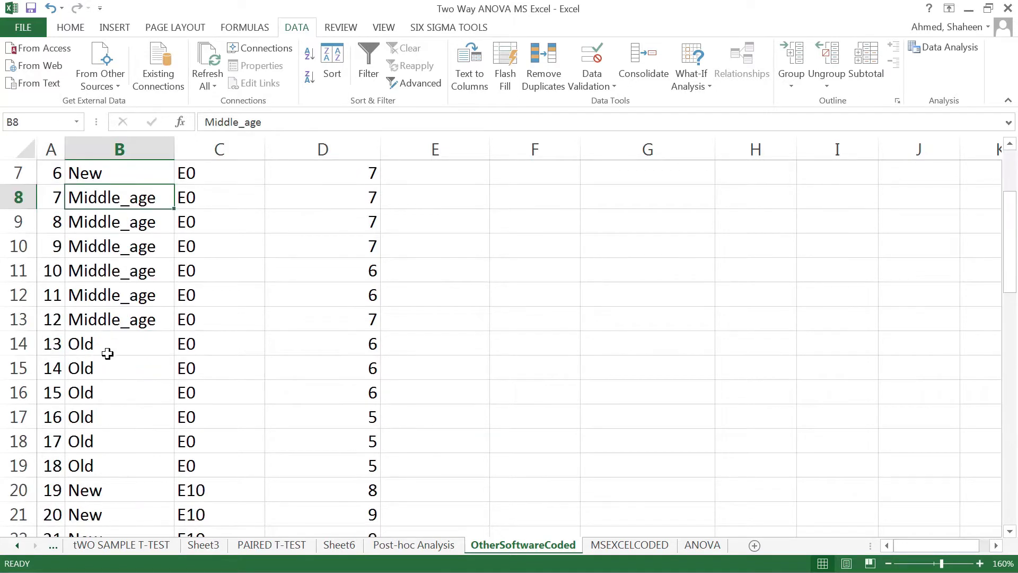
pyautogui.click(108, 349)
pyautogui.scroll(2, 223, 353)
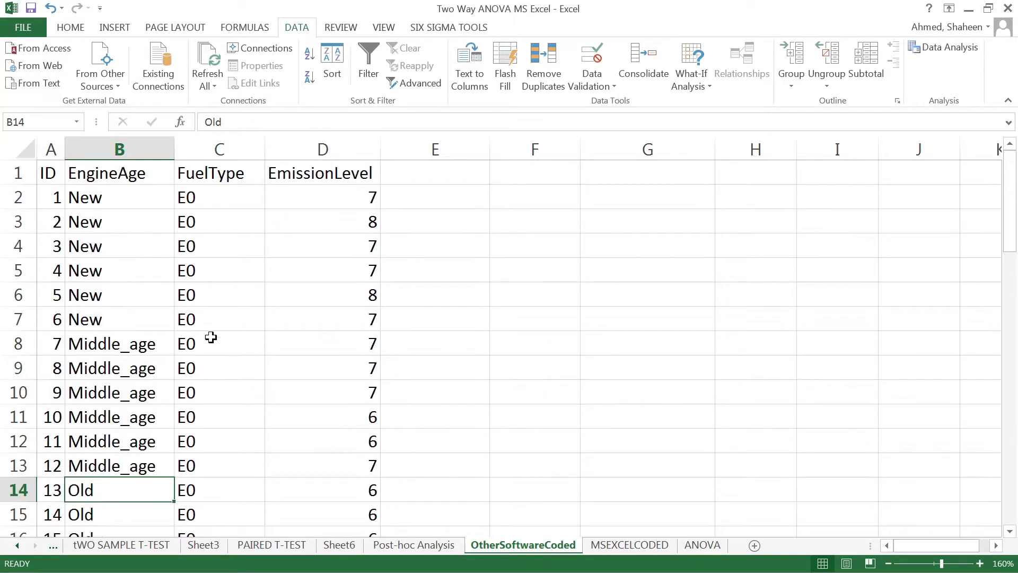
pyautogui.click(133, 143)
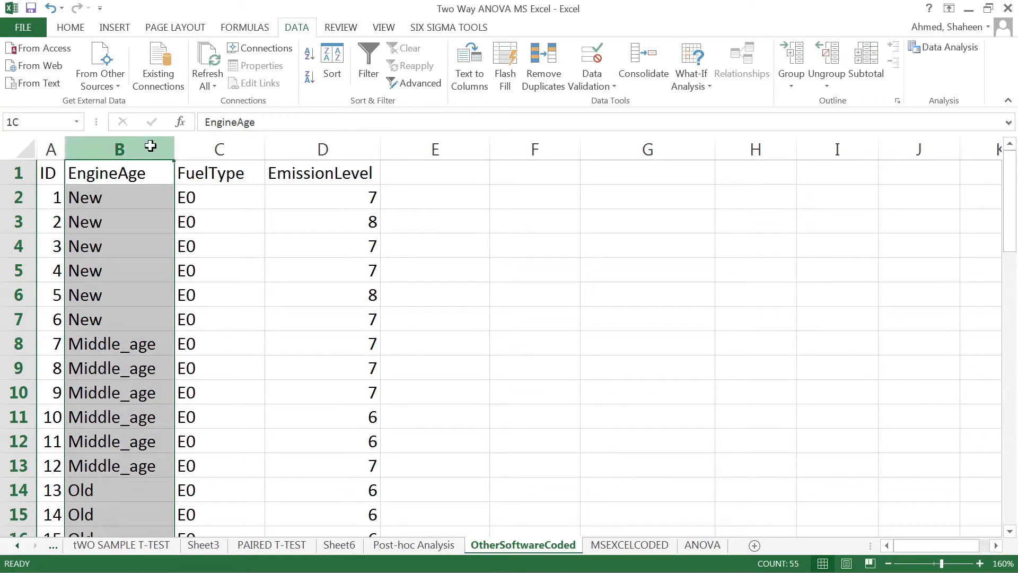
# Select the EngineAge, FuelType and EmissionLevel columns, then the first seven FuelType values
pyautogui.moveTo(150, 146); pyautogui.dragTo(200, 141)
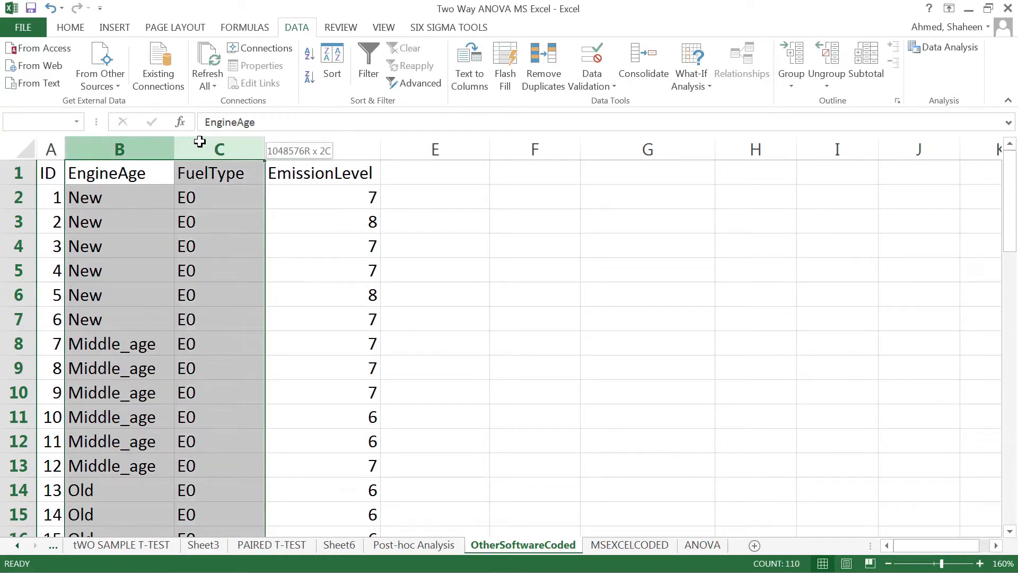
pyautogui.doubleClick(153, 174)
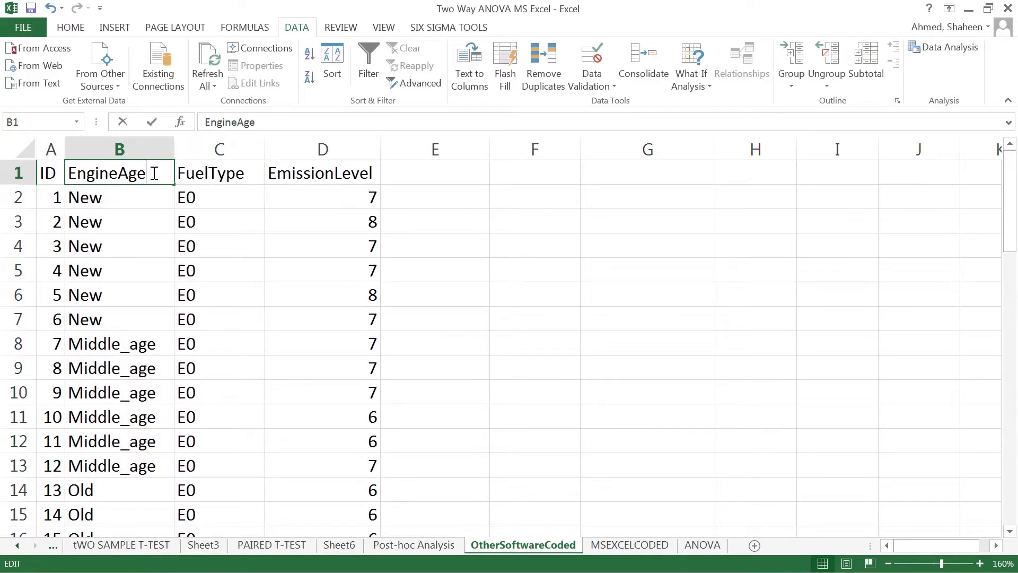
pyautogui.click(332, 141)
pyautogui.click(219, 149)
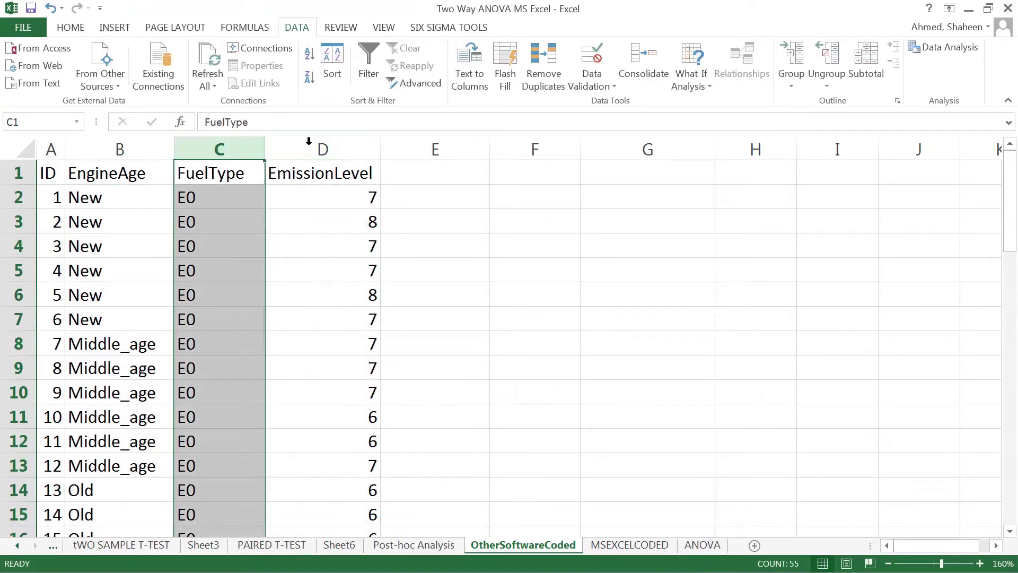
pyautogui.click(321, 149)
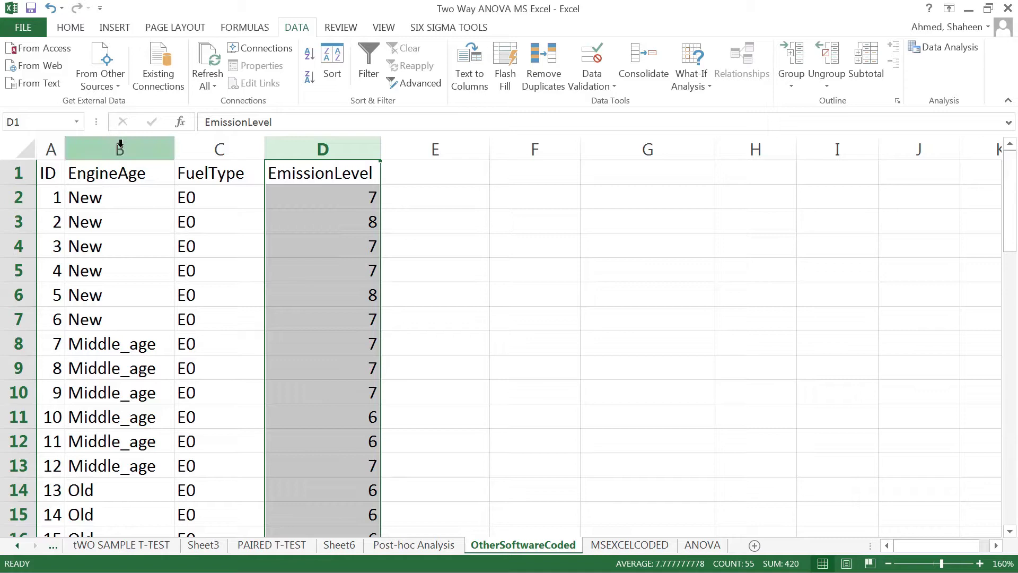
pyautogui.moveTo(119, 149); pyautogui.dragTo(116, 441)
pyautogui.click(225, 140)
pyautogui.moveTo(212, 198); pyautogui.dragTo(202, 345)
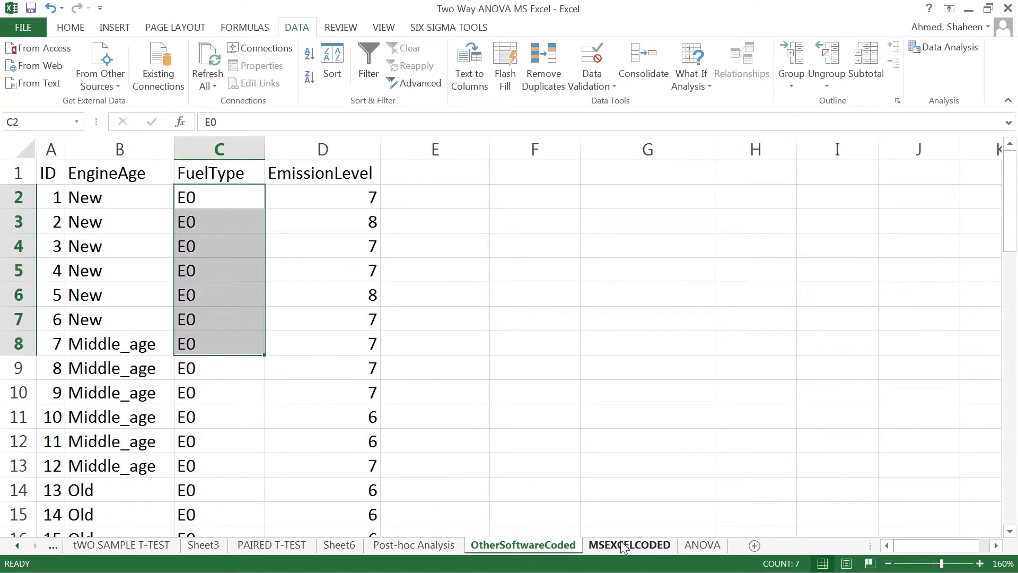
# Go to the MSEXCELCODED sheet and highlight its E0/E10/E20 data block
pyautogui.click(626, 544)
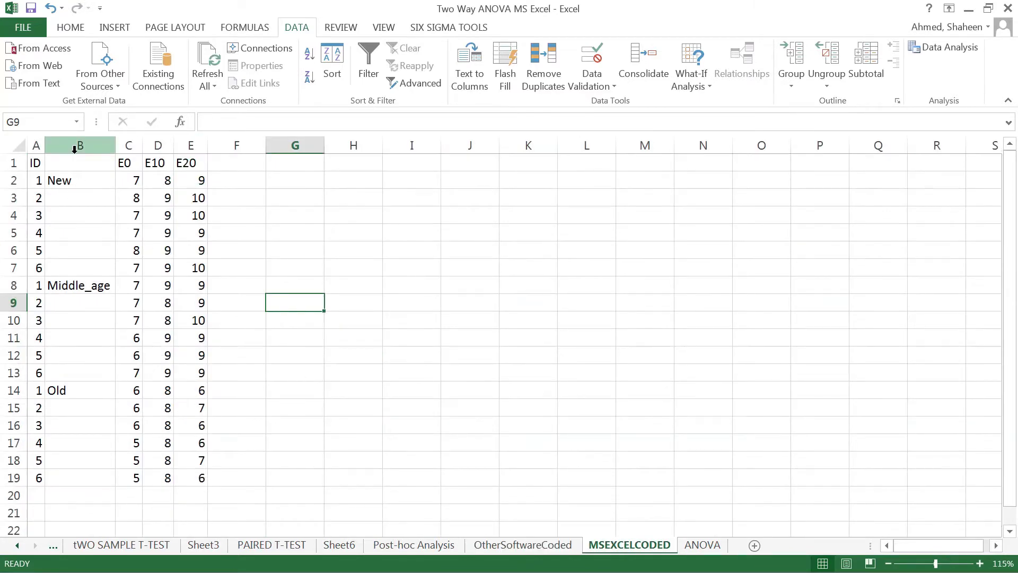
pyautogui.moveTo(80, 164); pyautogui.dragTo(237, 493)
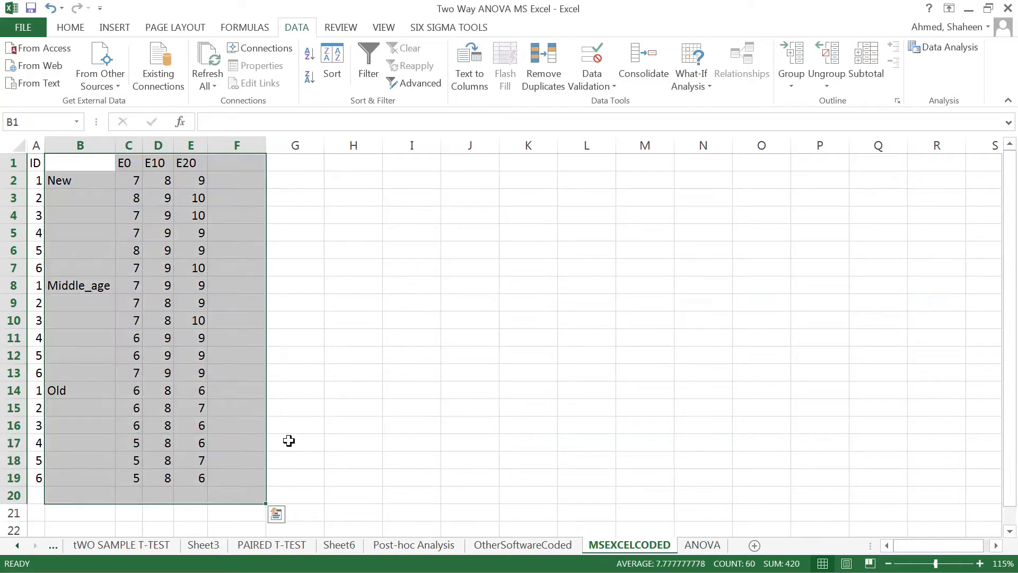
pyautogui.click(245, 406)
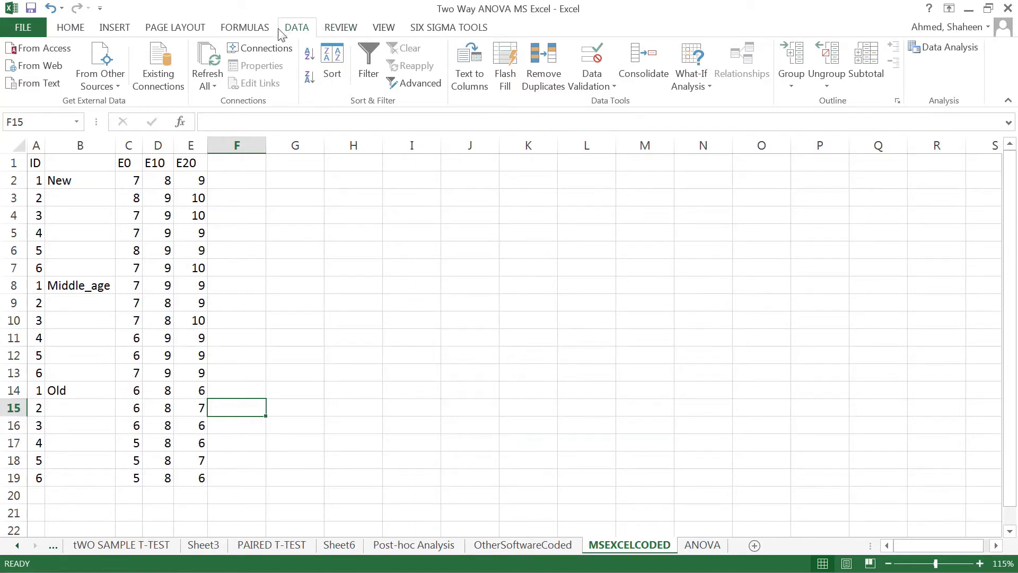
pyautogui.click(71, 31)
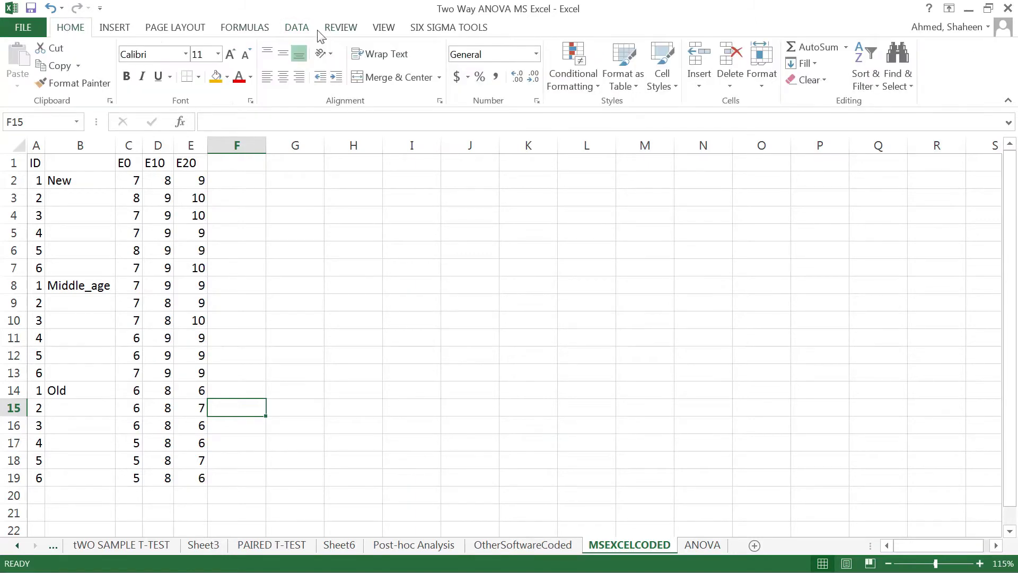
pyautogui.click(301, 31)
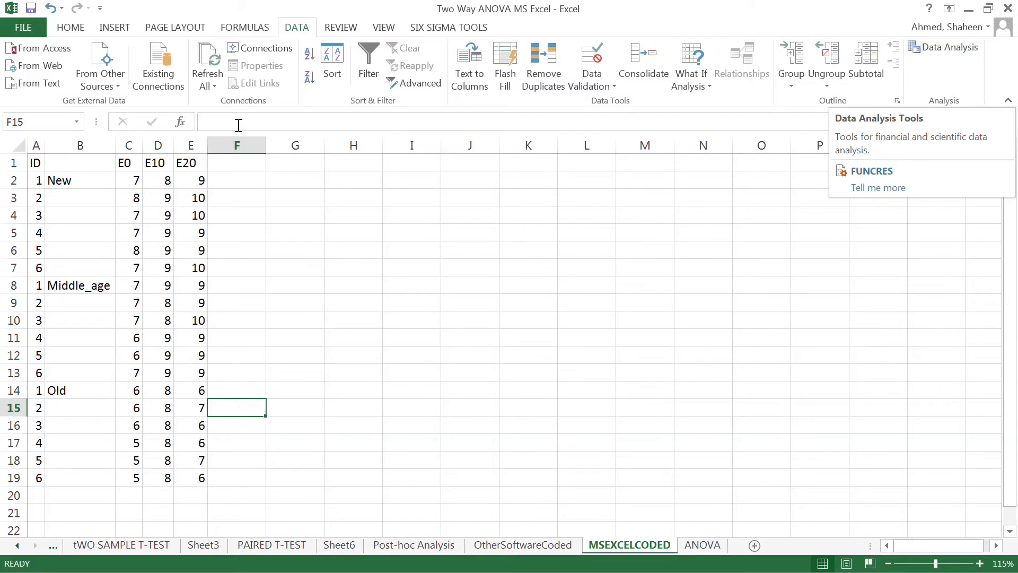
# Open Excel Options' Add-Ins page and launch the Excel Add-ins manager for Analysis ToolPak
pyautogui.click(20, 28)
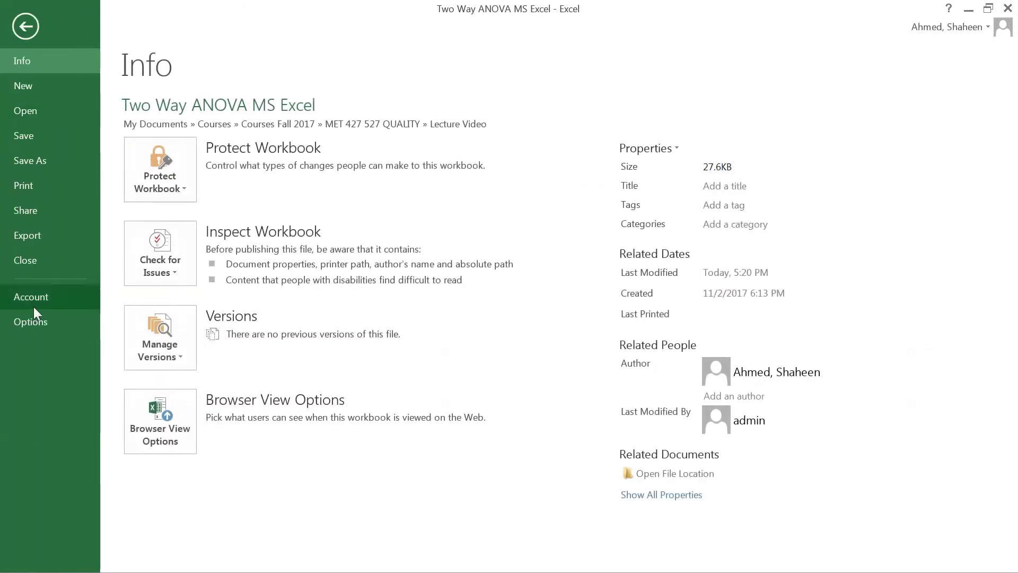
pyautogui.click(37, 322)
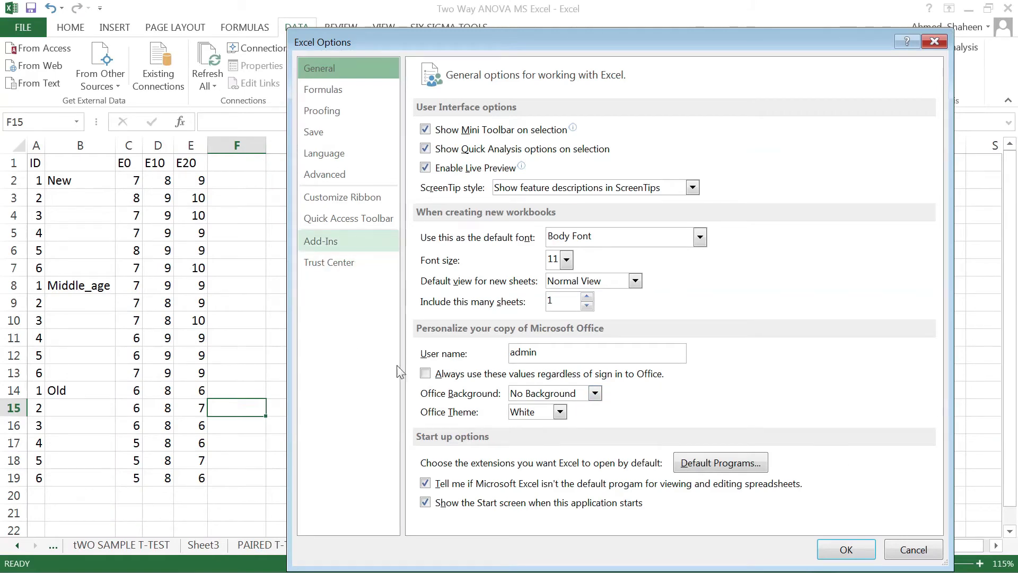
pyautogui.click(322, 242)
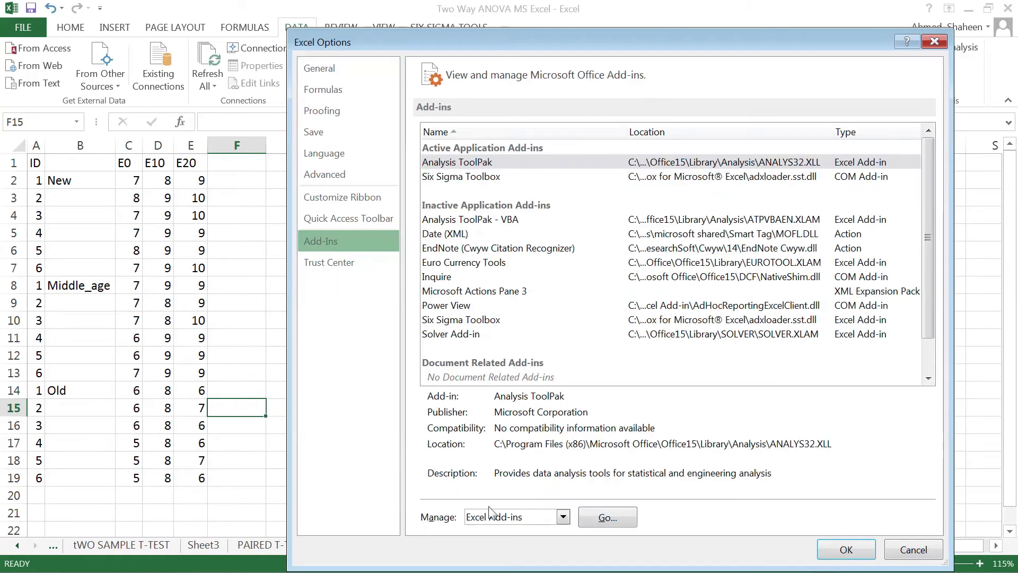
pyautogui.click(619, 523)
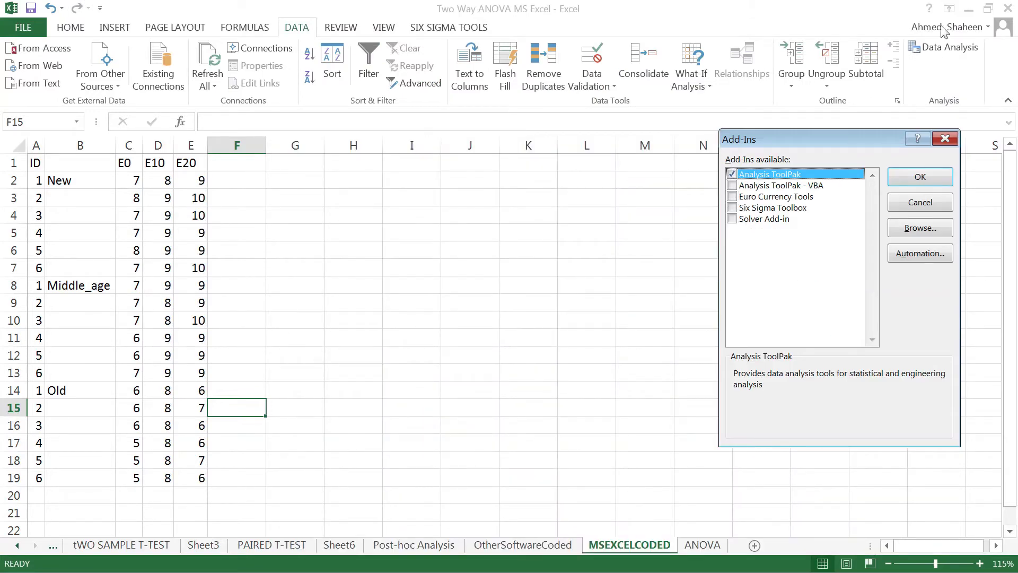
# Keep Analysis ToolPak enabled and choose Anova: Two-Factor With Replication from Data Analysis
pyautogui.click(945, 139)
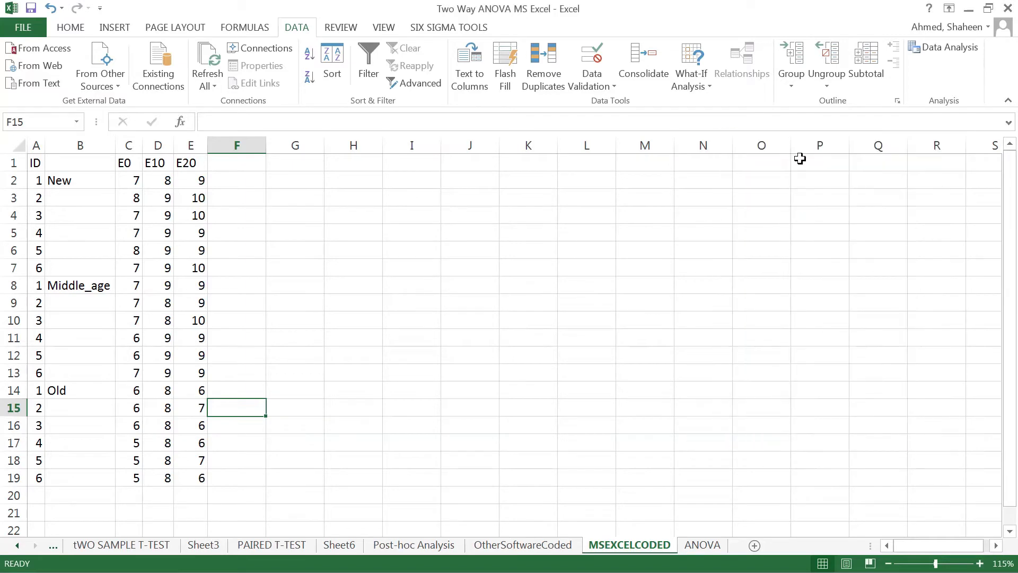
pyautogui.click(954, 48)
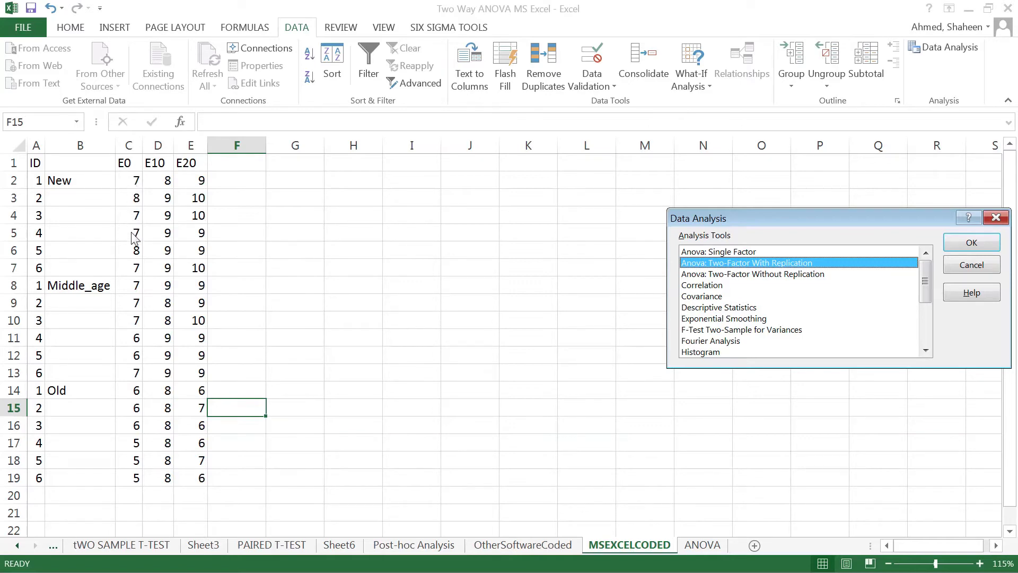
pyautogui.click(971, 244)
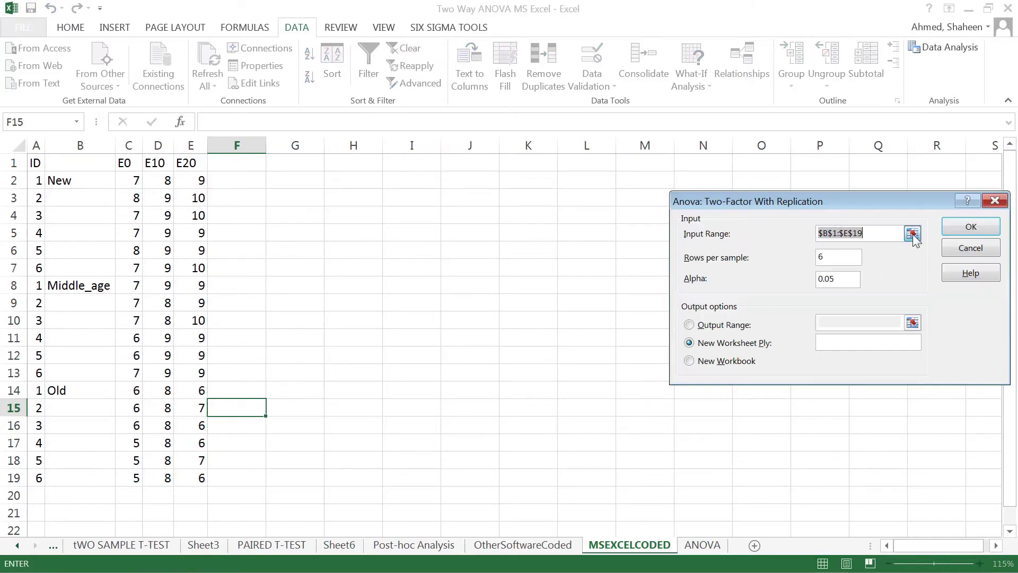
# Run the ANOVA on input range B1:E19 with 6 rows per sample
pyautogui.click(914, 233)
pyautogui.moveTo(79, 165); pyautogui.dragTo(186, 474)
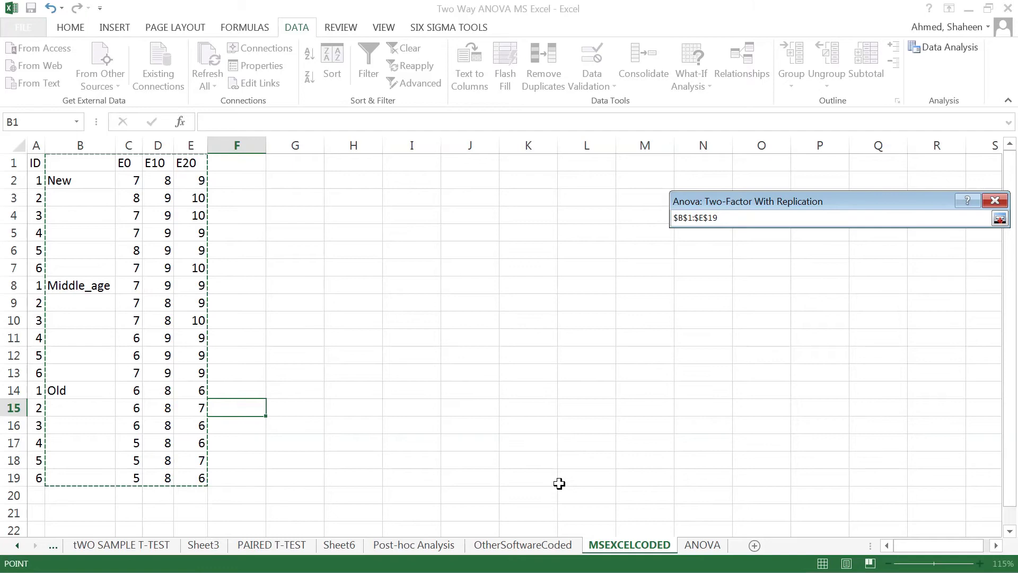
pyautogui.press('Return')
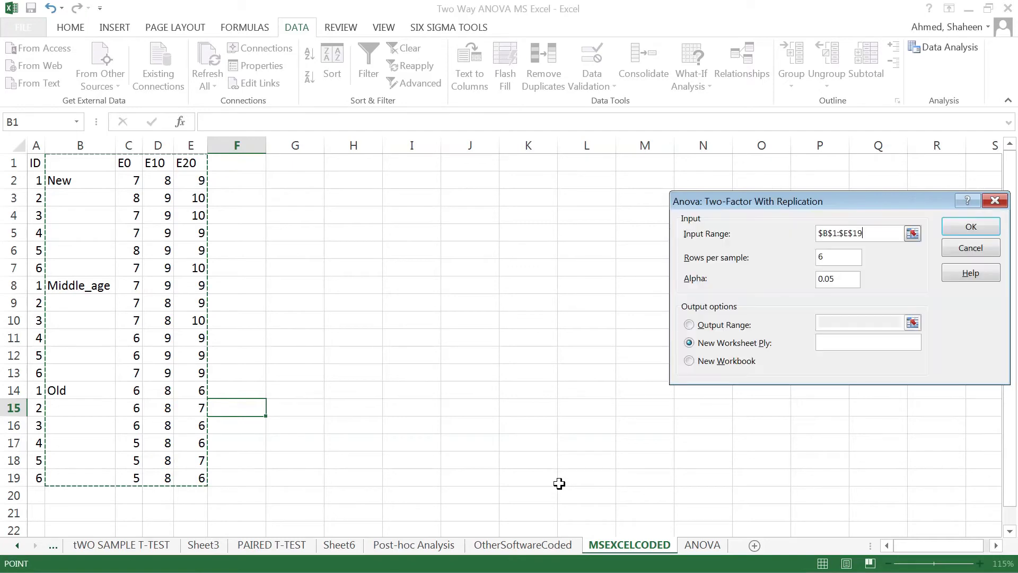
pyautogui.doubleClick(836, 253)
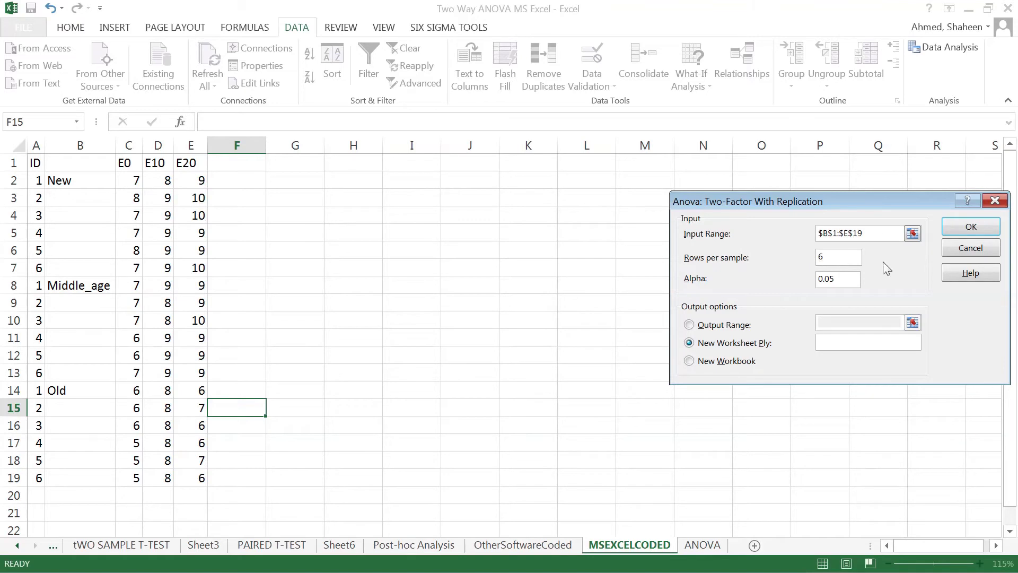
pyautogui.click(971, 227)
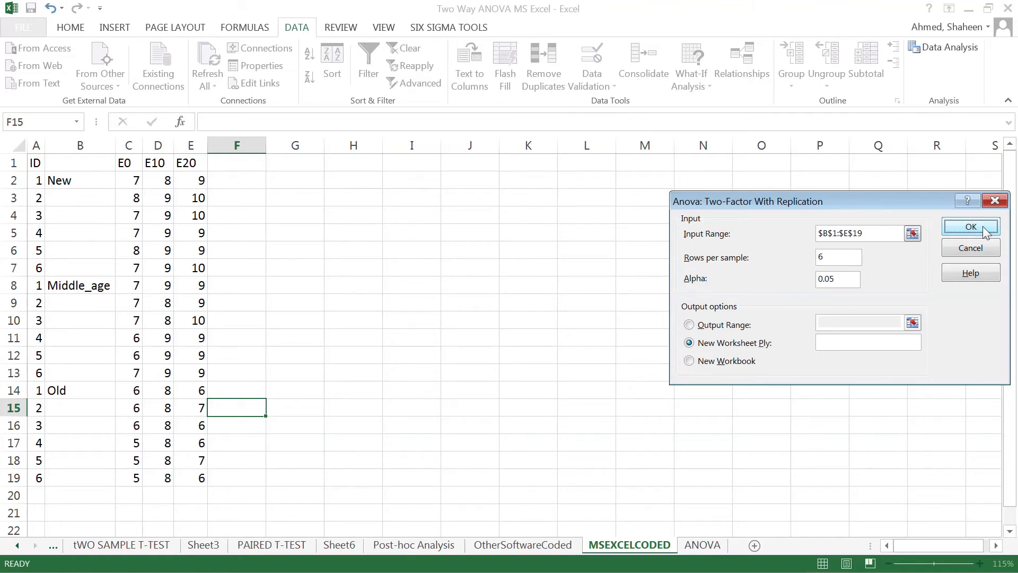
# AutoFit output columns A through E to their contents
pyautogui.moveTo(58, 145); pyautogui.dragTo(259, 142)
pyautogui.doubleClick(276, 145)
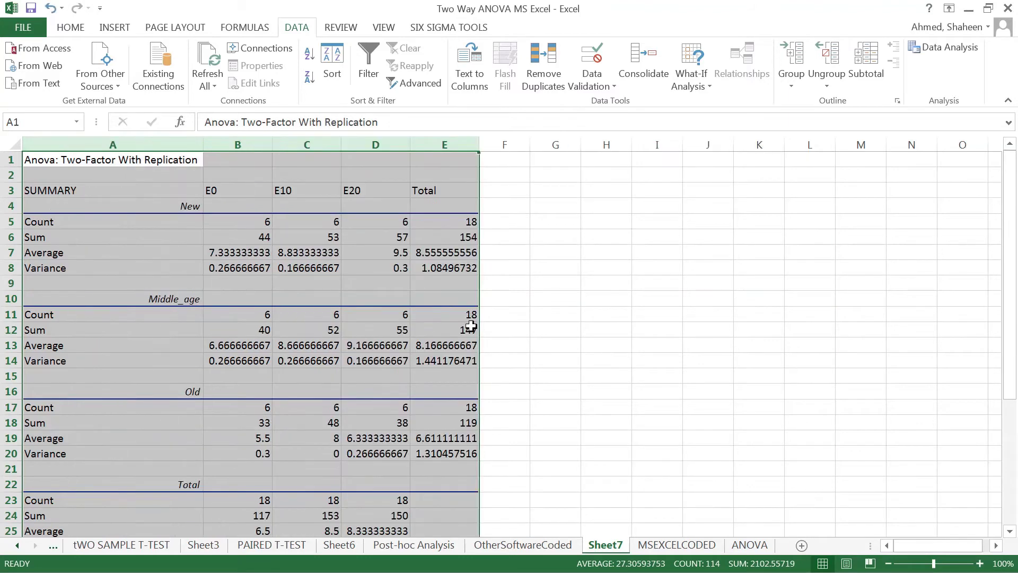
pyautogui.click(289, 284)
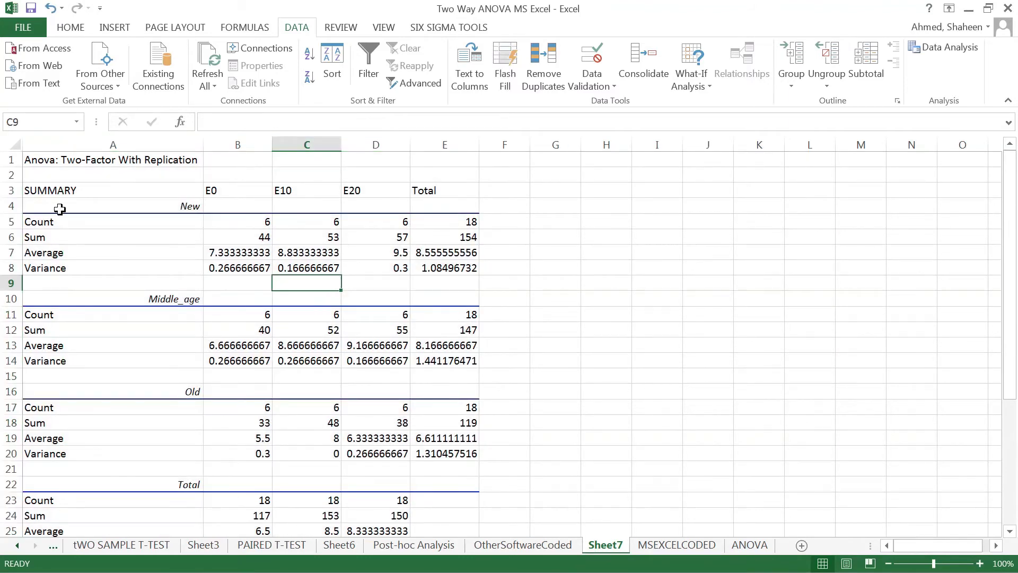
# Review the New and Middle_age summaries, then select the ANOVA table's P-value column
pyautogui.moveTo(59, 204)
pyautogui.mouseDown()
pyautogui.moveTo(364, 252)
pyautogui.moveTo(391, 313)
pyautogui.moveTo(541, 302)
pyautogui.mouseUp()
pyautogui.moveTo(239, 299)
pyautogui.mouseDown()
pyautogui.moveTo(115, 319)
pyautogui.moveTo(479, 405)
pyautogui.mouseUp()
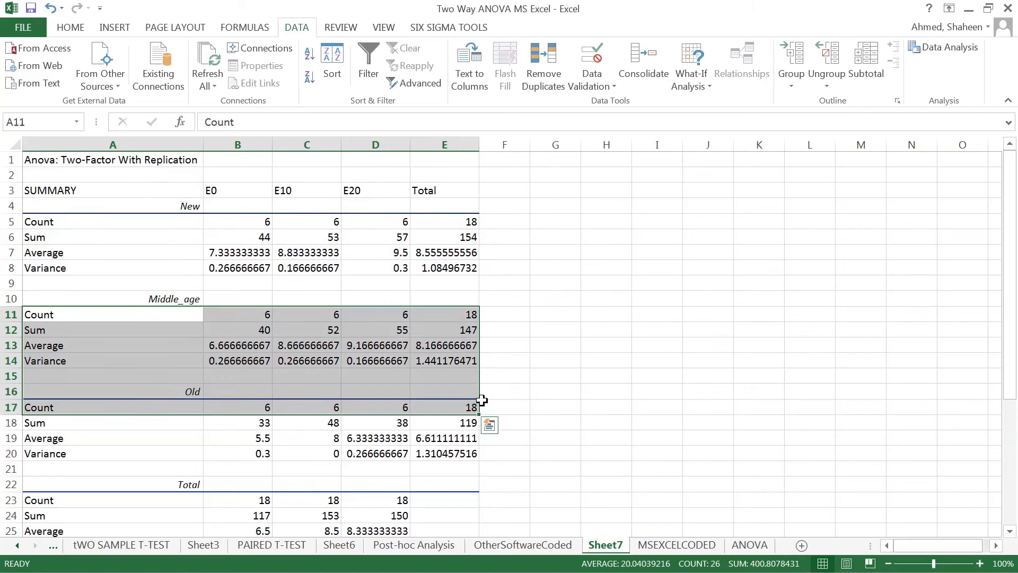
pyautogui.scroll(-6, 318, 408)
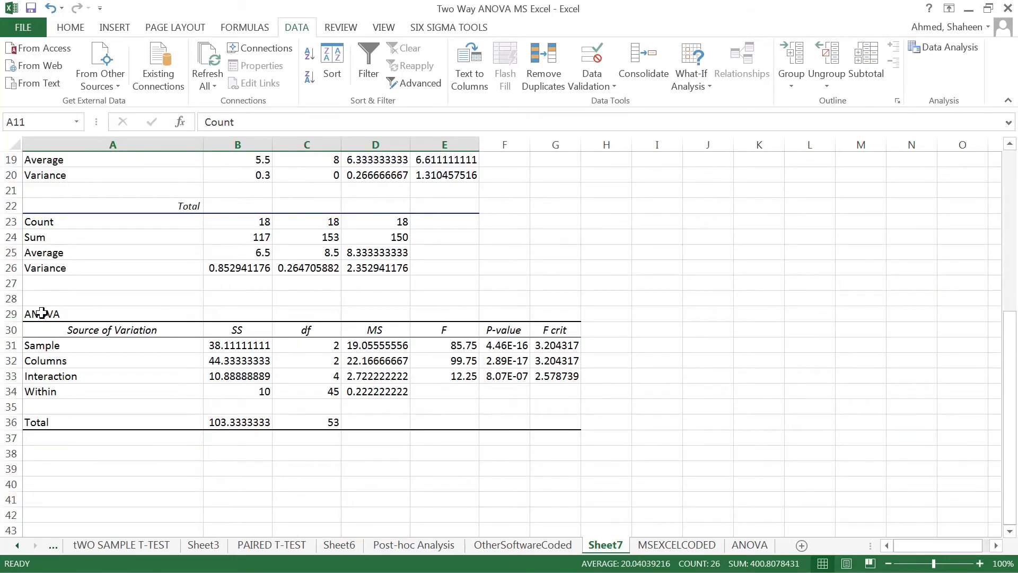
pyautogui.moveTo(41, 313); pyautogui.dragTo(605, 423)
pyautogui.moveTo(504, 330); pyautogui.dragTo(510, 378)
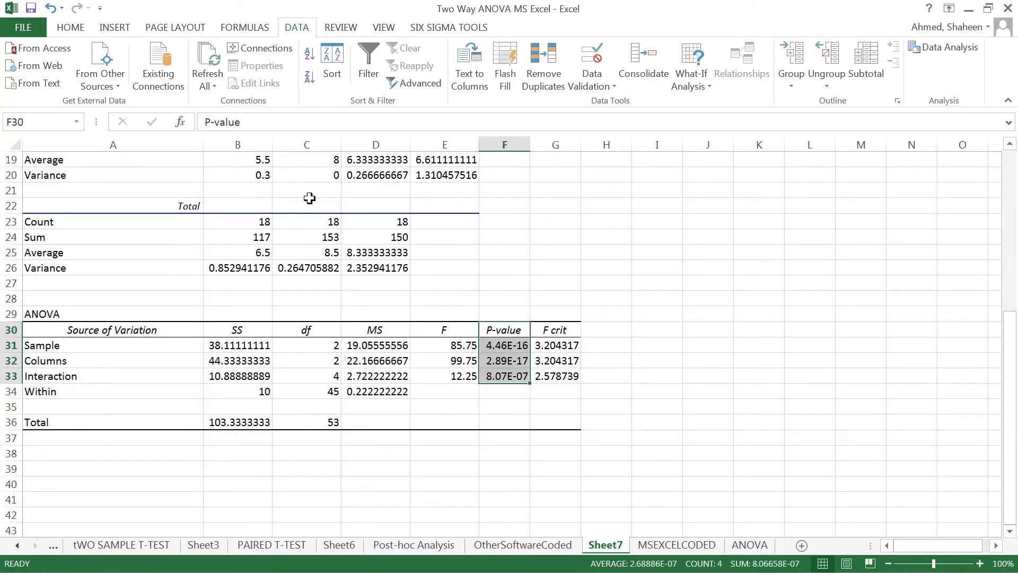
# Make the selected P-values F30:F33 bold
pyautogui.click(70, 27)
pyautogui.click(74, 83)
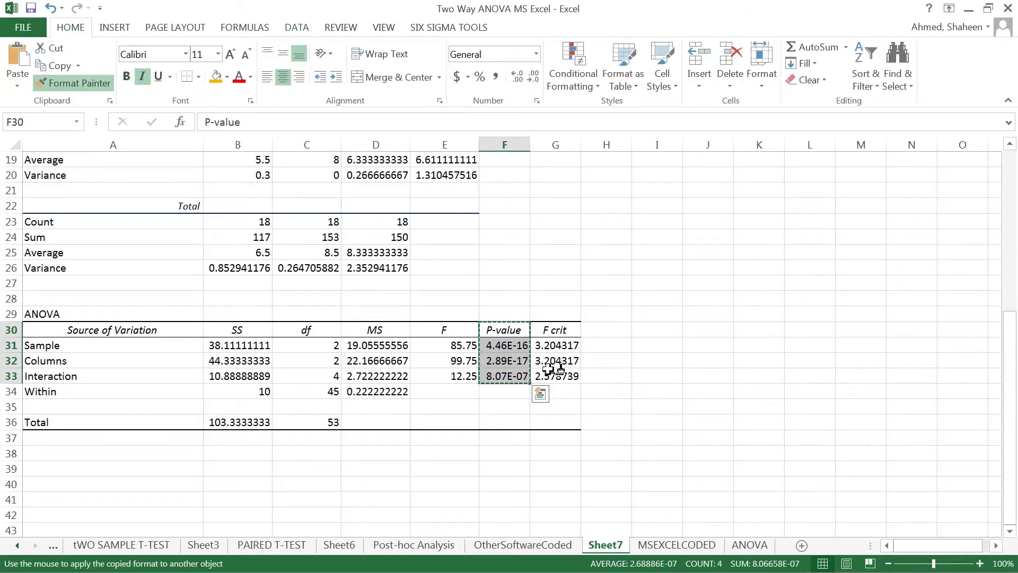
pyautogui.click(127, 81)
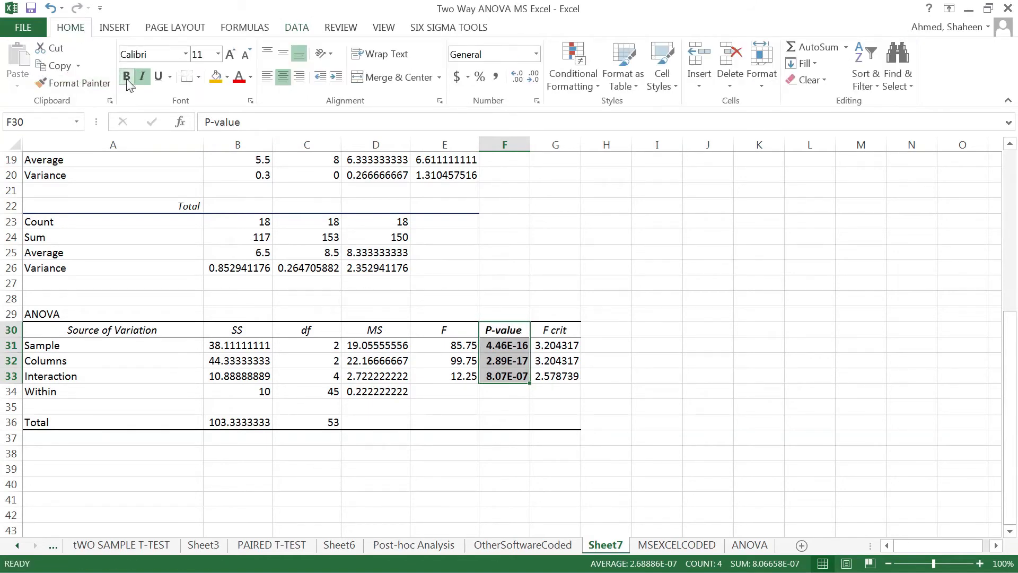
# Enter 'Significant' beside the Sample, Columns and Interaction rows
pyautogui.click(507, 345)
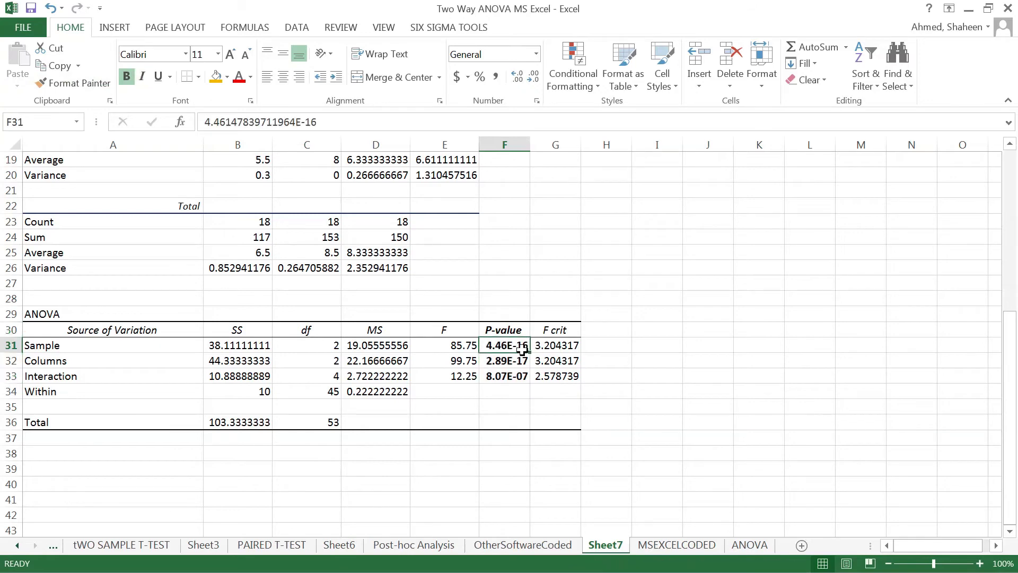
pyautogui.click(555, 348)
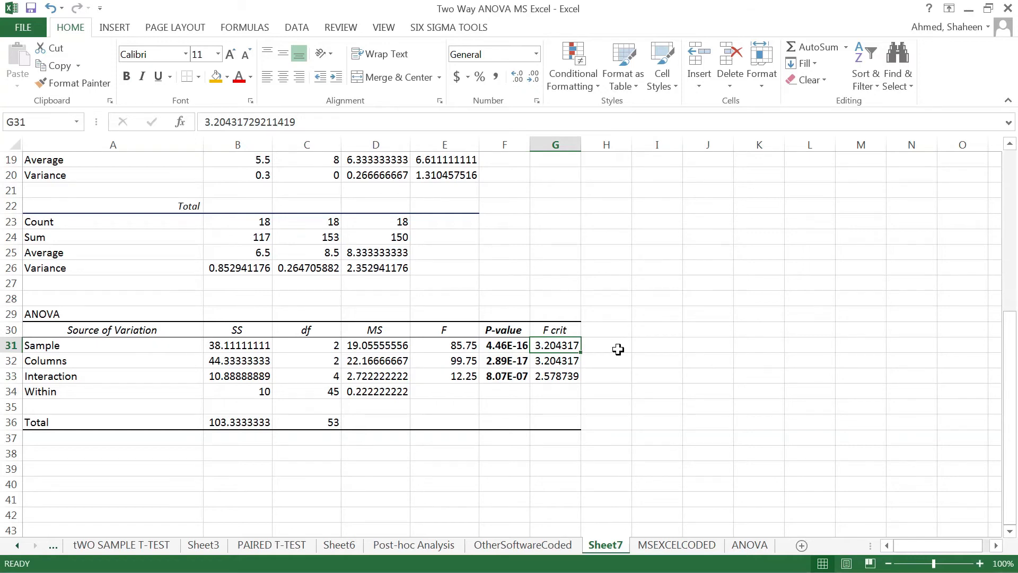
pyautogui.write('Significant')
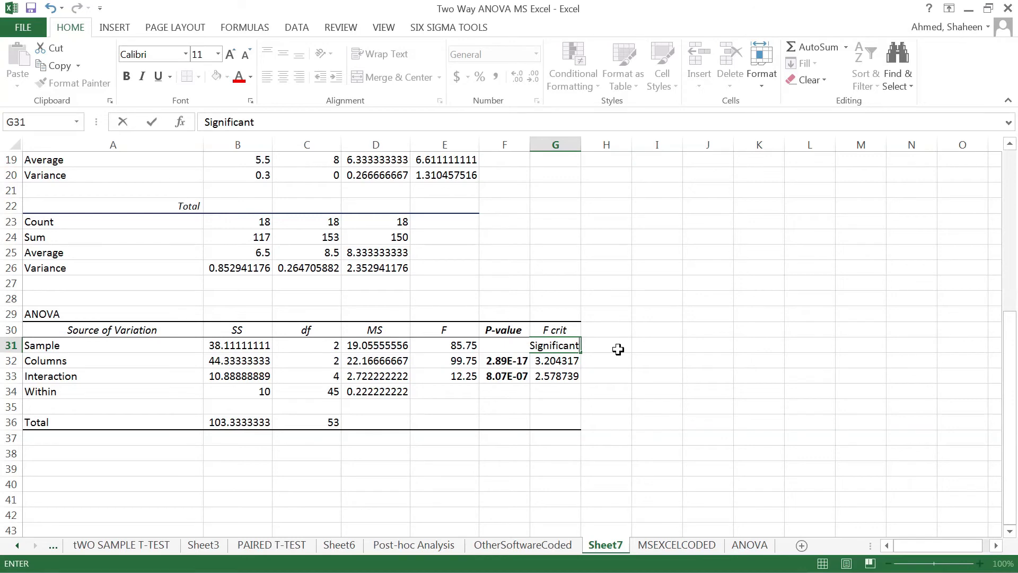
pyautogui.press('Return')
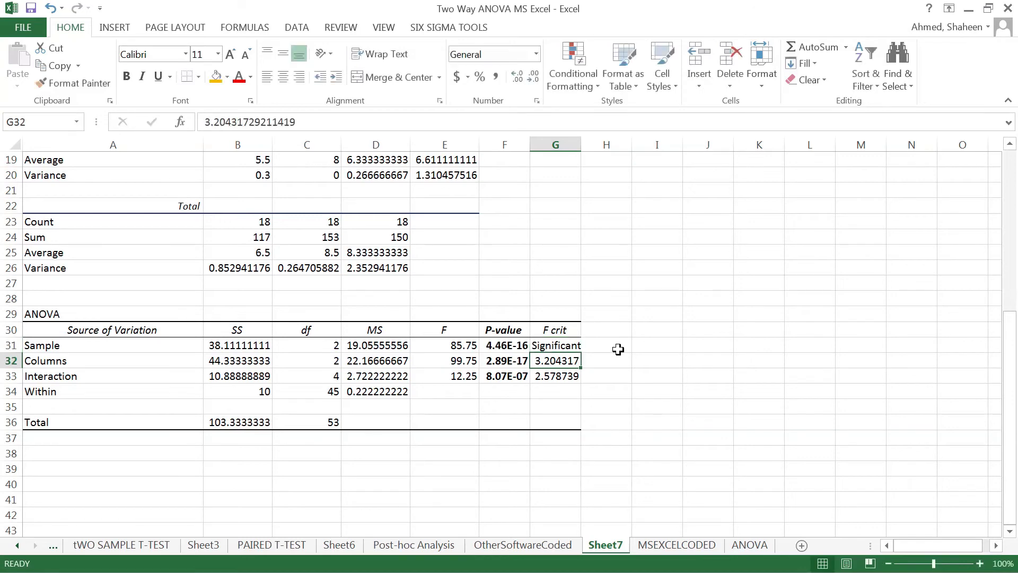
pyautogui.write('Significant')
pyautogui.press('Return')
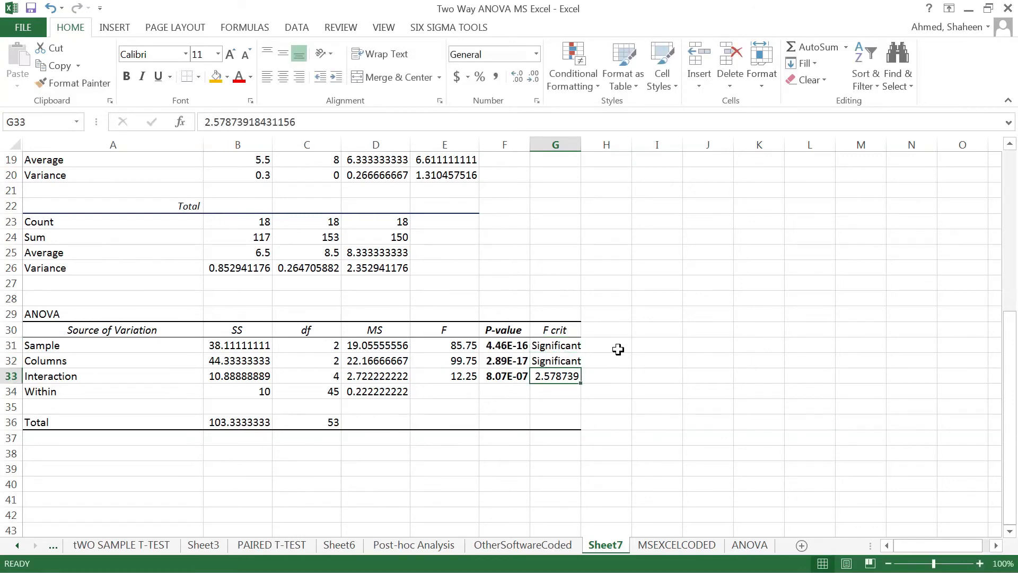
pyautogui.write('Significant')
pyautogui.press('Return')
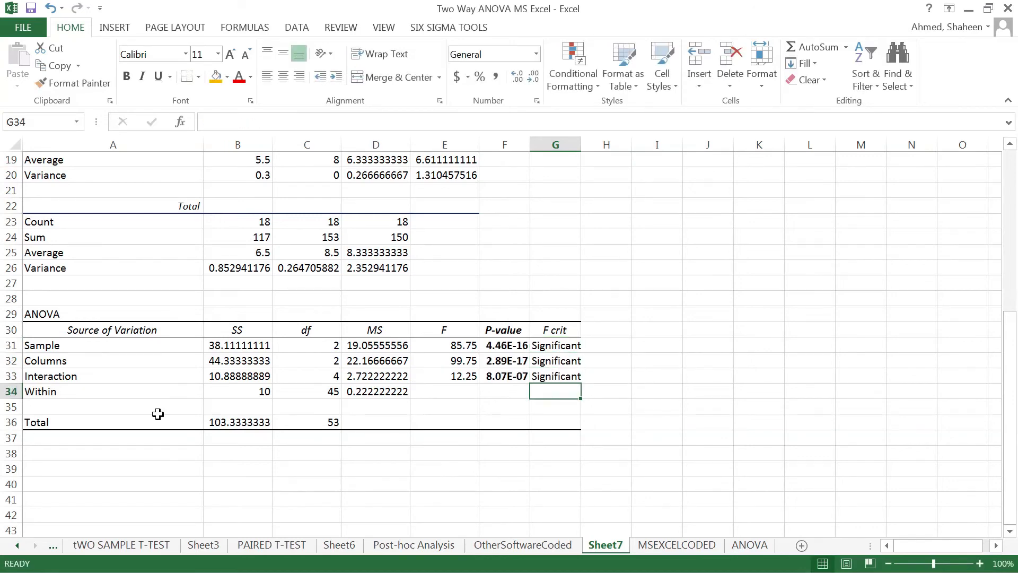
# Rename the Columns source to FuelType and the Sample source to EngineAge
pyautogui.click(74, 360)
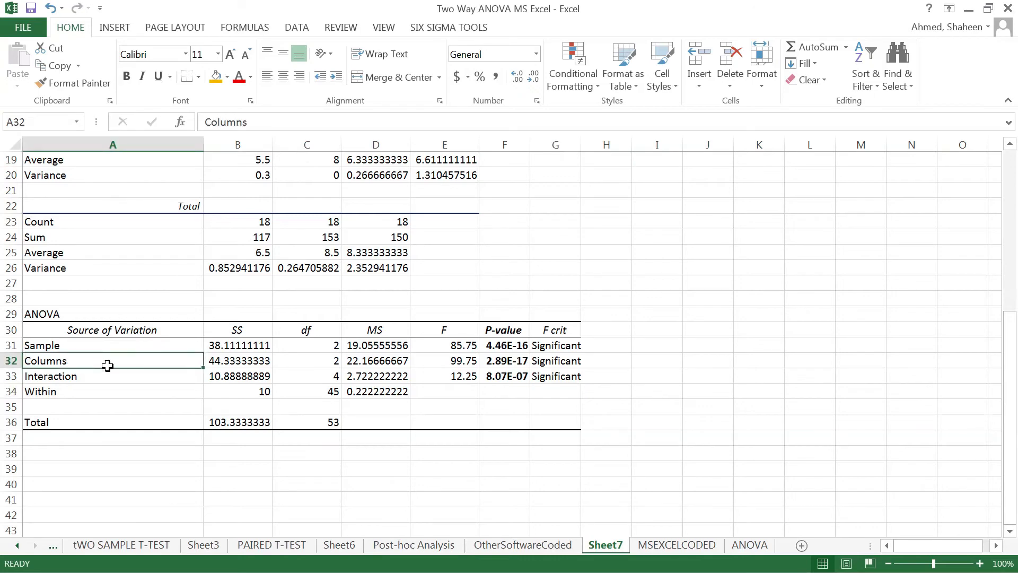
pyautogui.write('Fue')
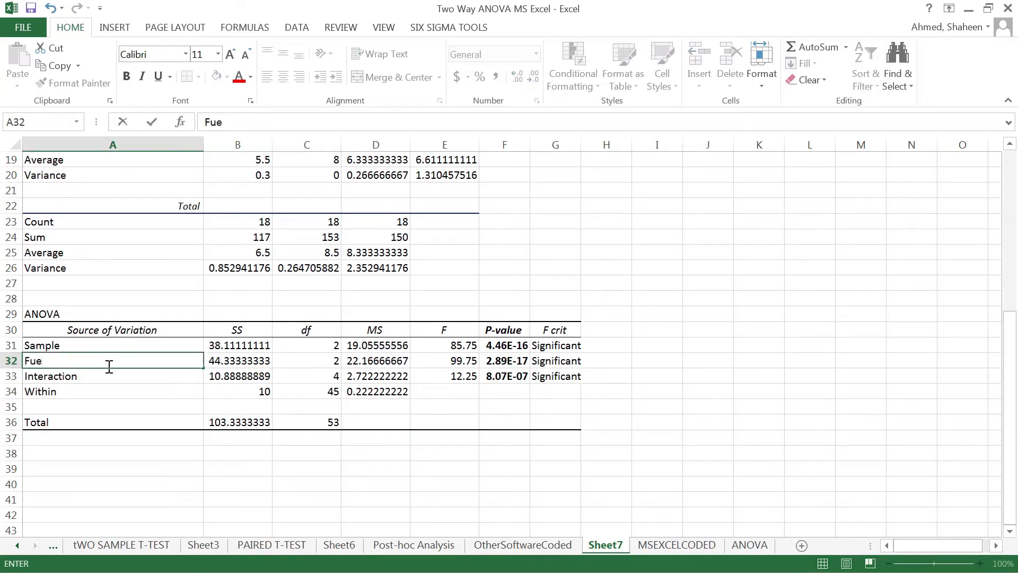
pyautogui.write('lType')
pyautogui.press('Up')
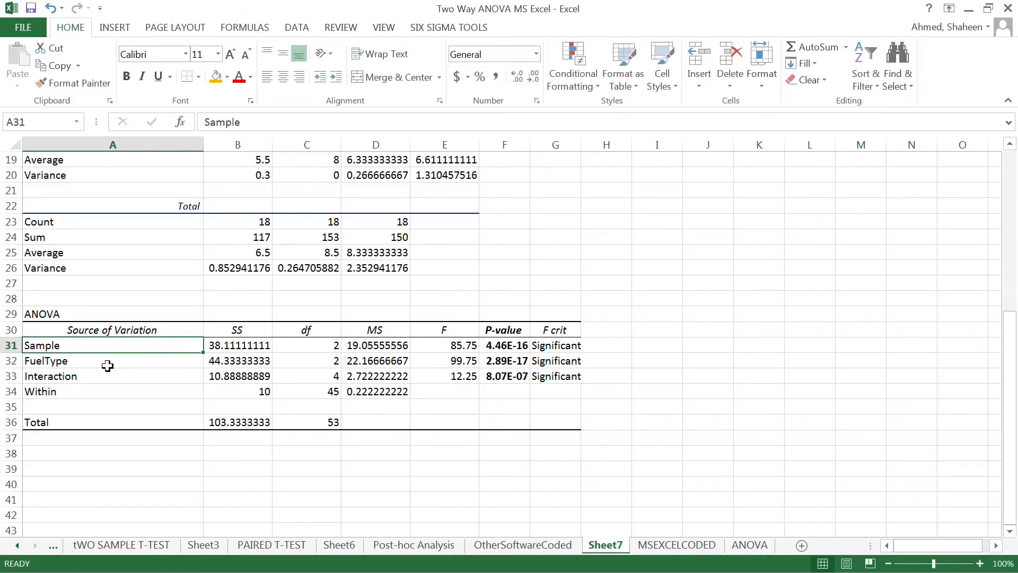
pyautogui.write('Engine')
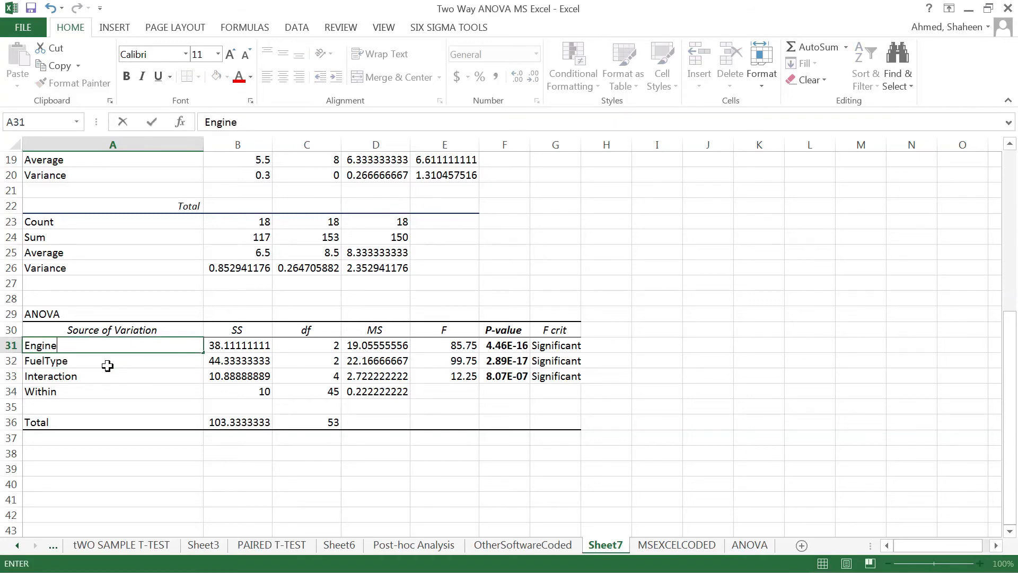
pyautogui.write('Age')
pyautogui.press('Return')
# Rename the Interaction source to EngineAge*FuelType
pyautogui.click(72, 377)
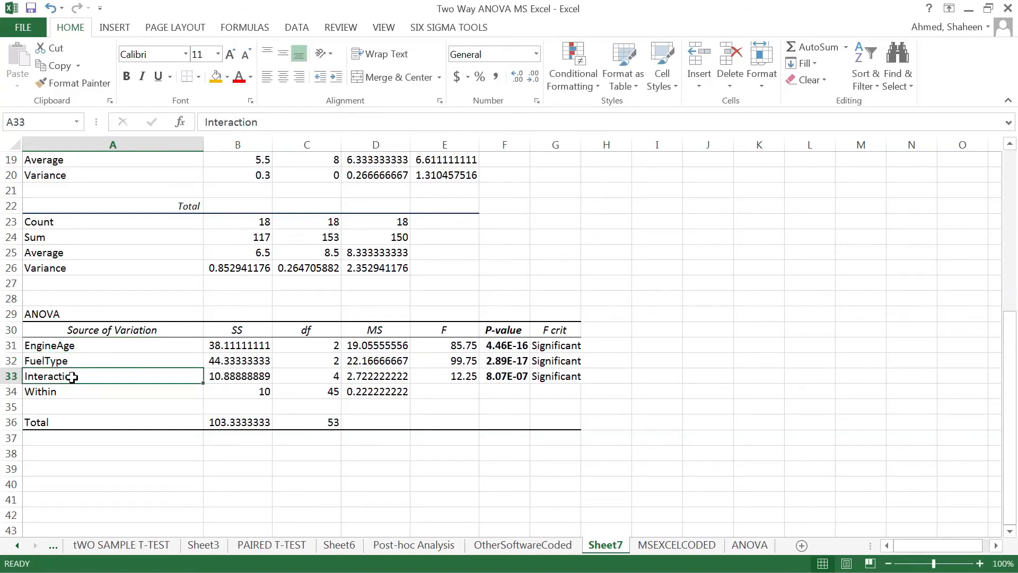
pyautogui.write('EngineAge')
pyautogui.press('Tab')
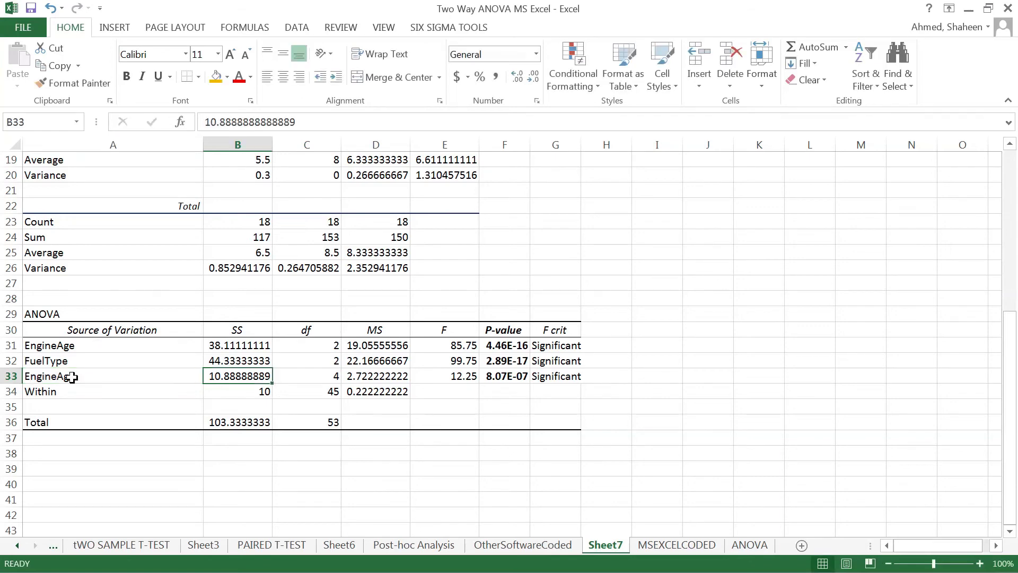
pyautogui.doubleClick(72, 376)
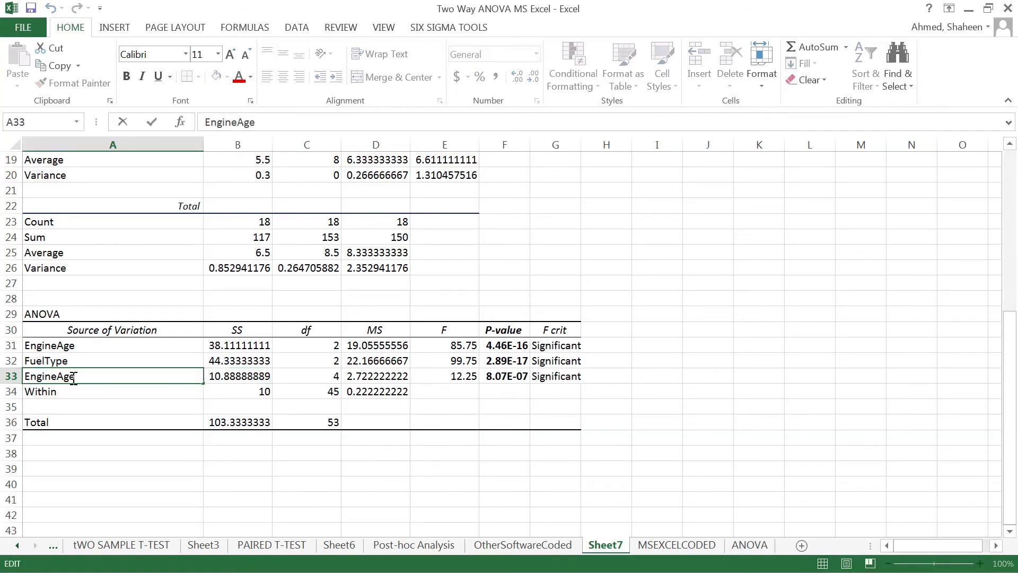
pyautogui.write('*Fe')
pyautogui.press('BackSpace')
pyautogui.write('uelType')
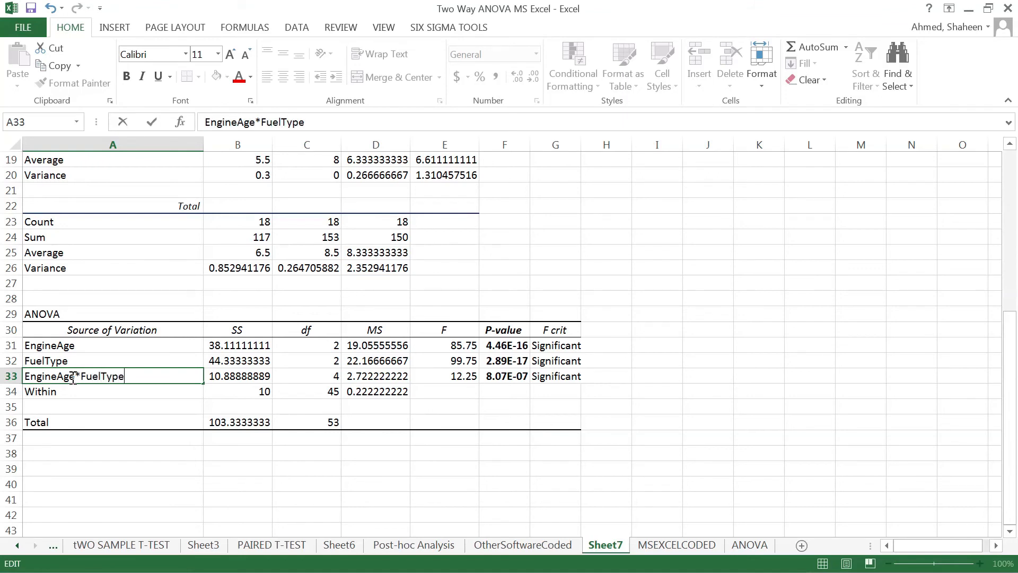
pyautogui.press('Return')
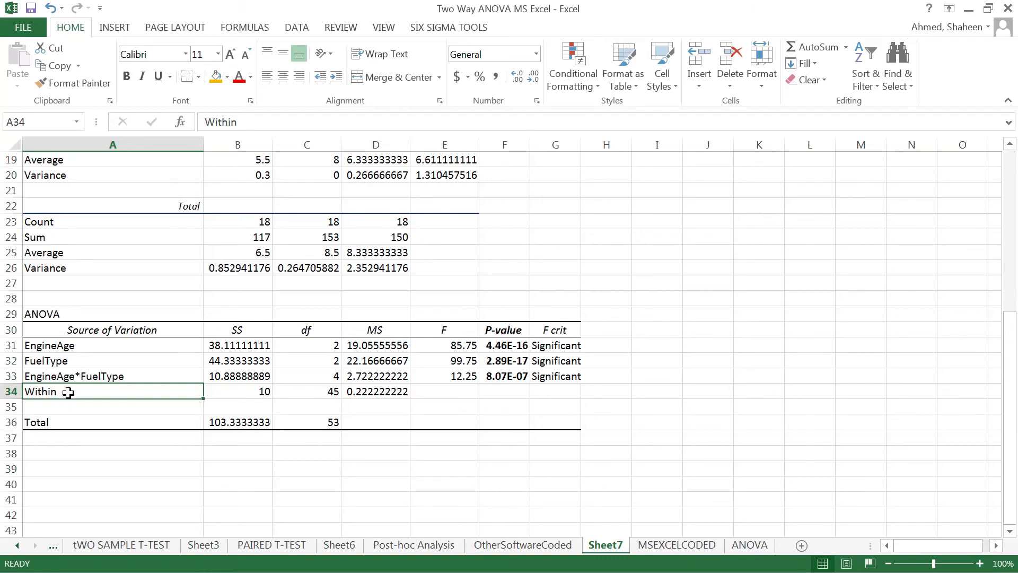
# Rename the Within source to Error
pyautogui.write('M')
pyautogui.press('BackSpace')
pyautogui.write('E')
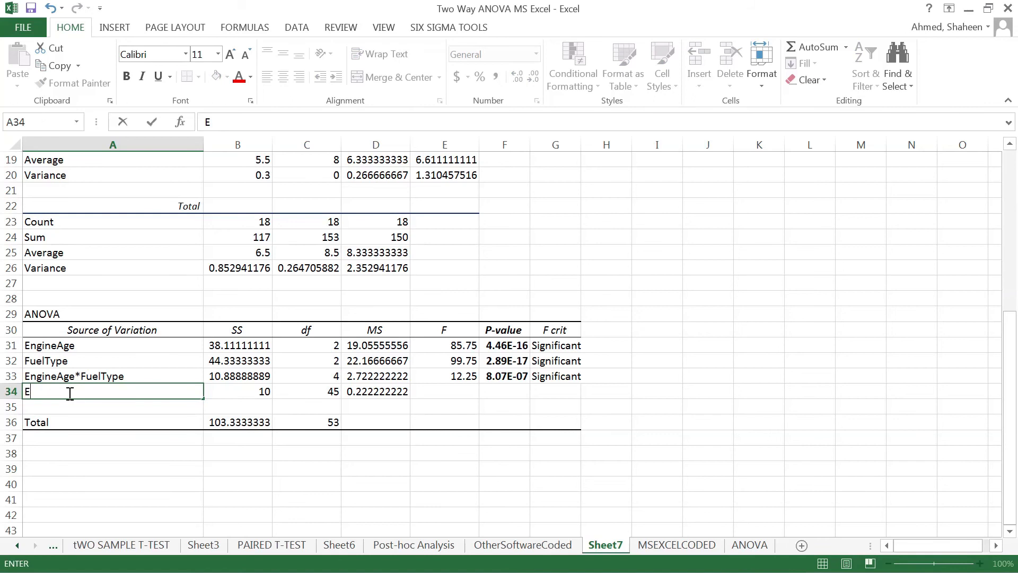
pyautogui.write('rror')
pyautogui.press('Return')
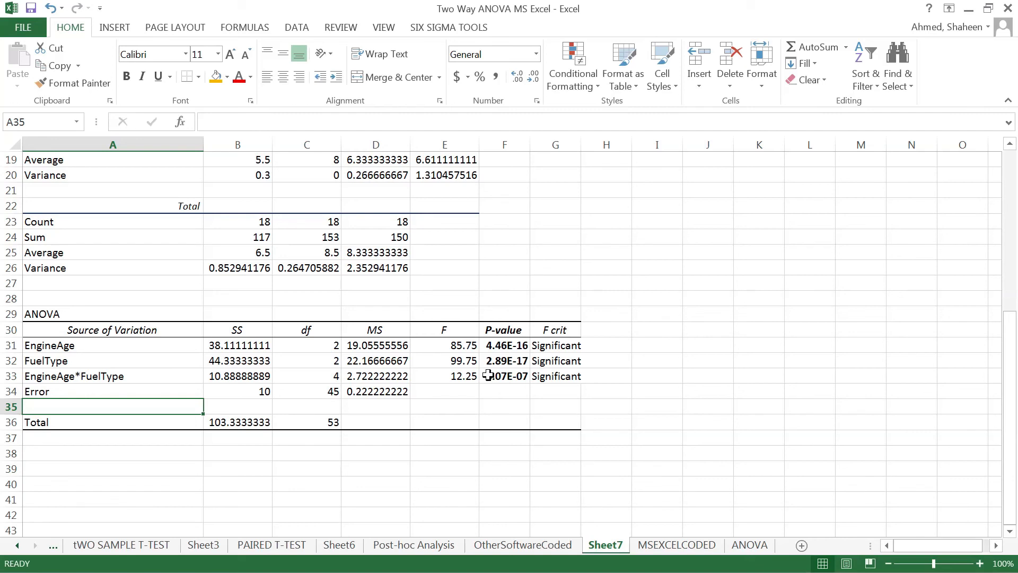
pyautogui.moveTo(71, 312); pyautogui.dragTo(637, 401)
pyautogui.click(505, 376)
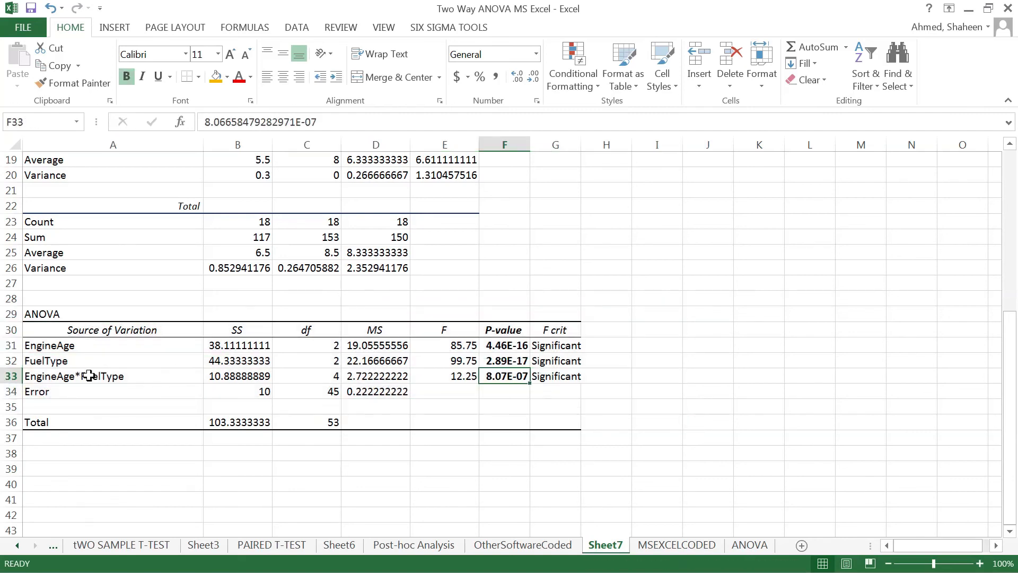
pyautogui.moveTo(89, 376); pyautogui.dragTo(526, 379)
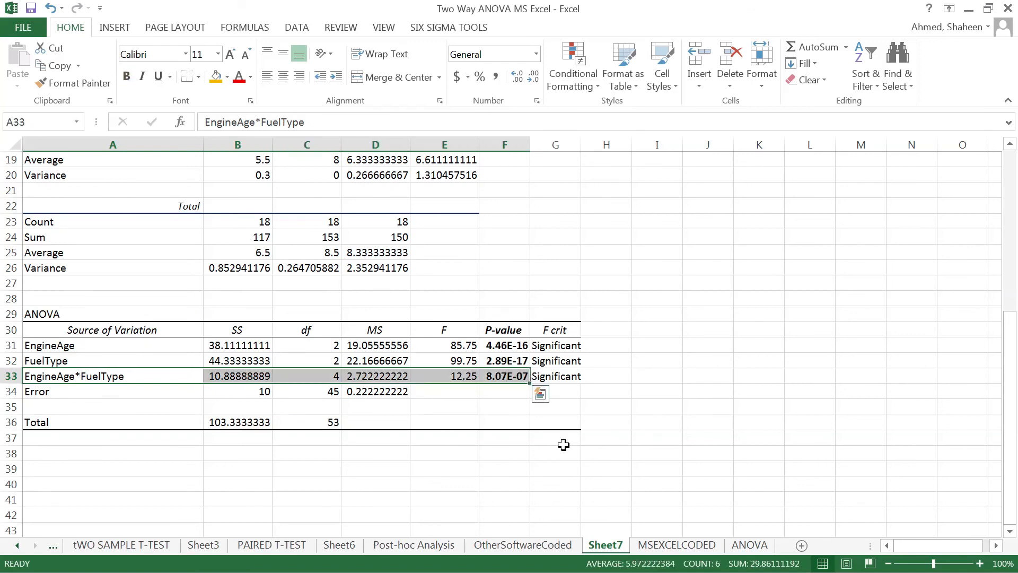